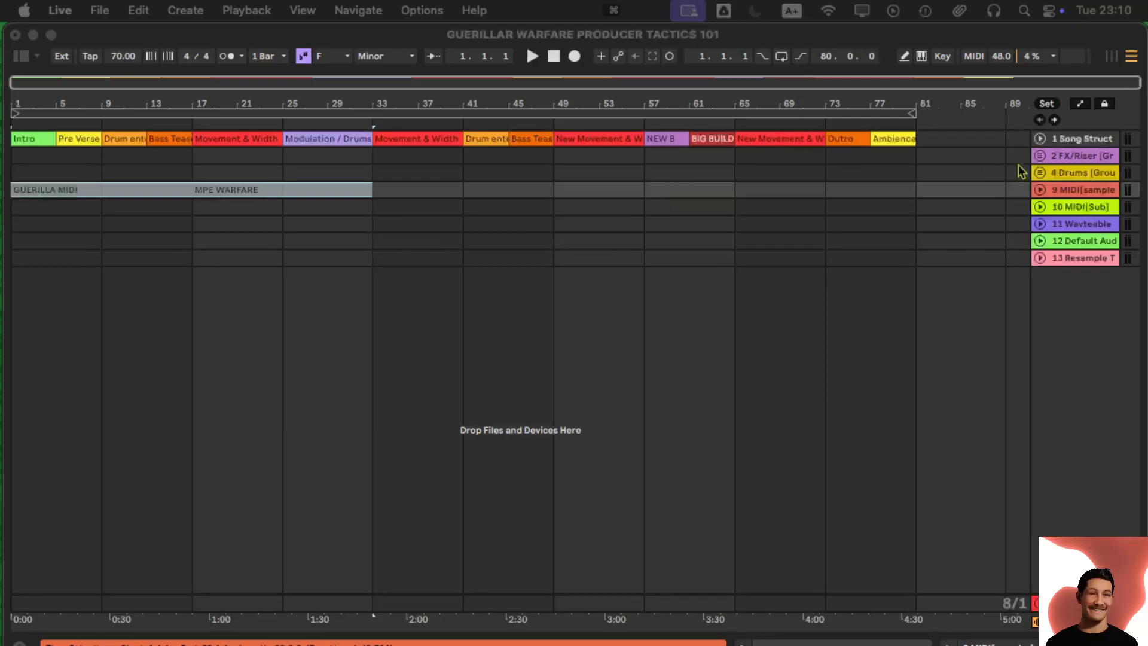
- Drop 01-monty_and_visages-demon.mp3 onto a new audio track 14 and unfold it
click(1041, 140)
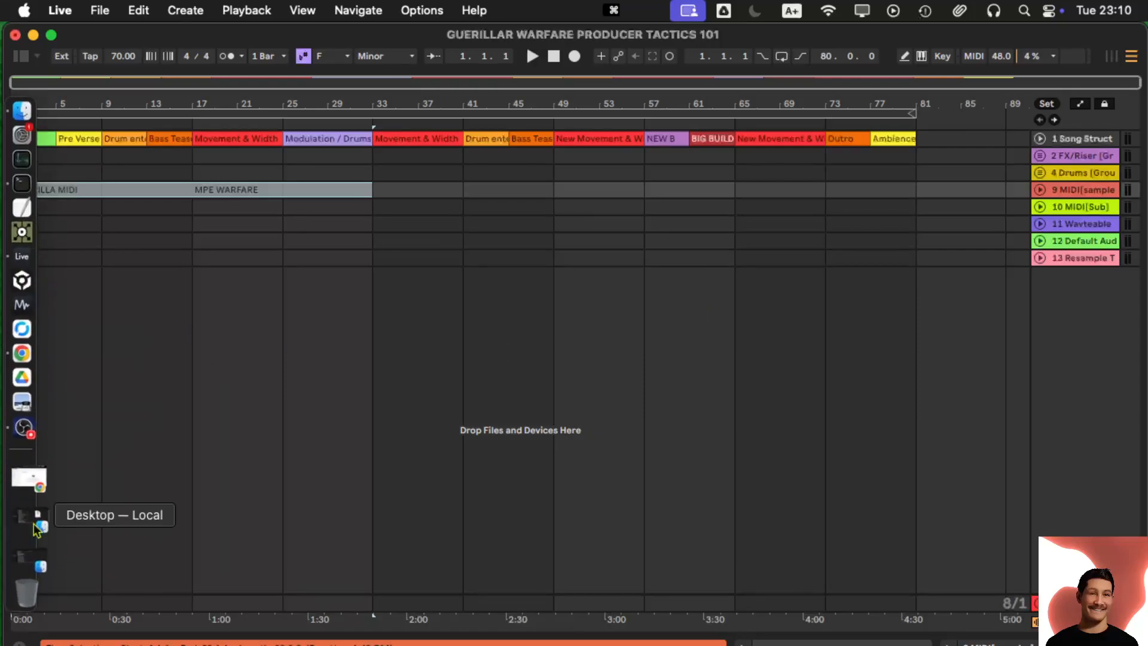
mouse_move(34, 526)
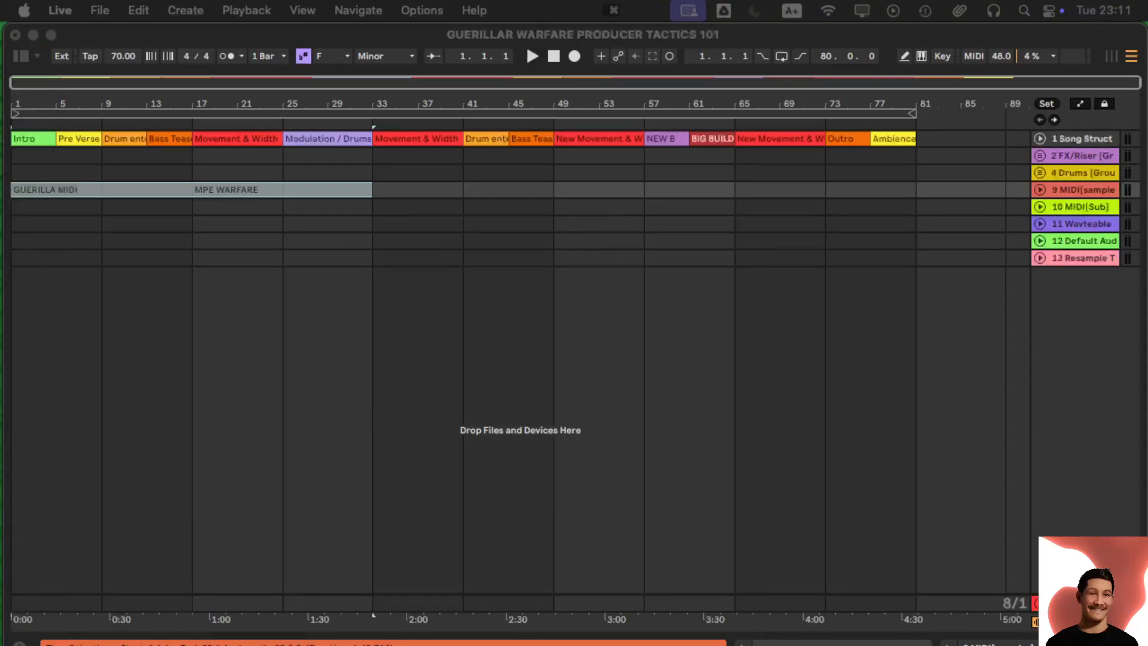
drag(1147, 338, 27, 299)
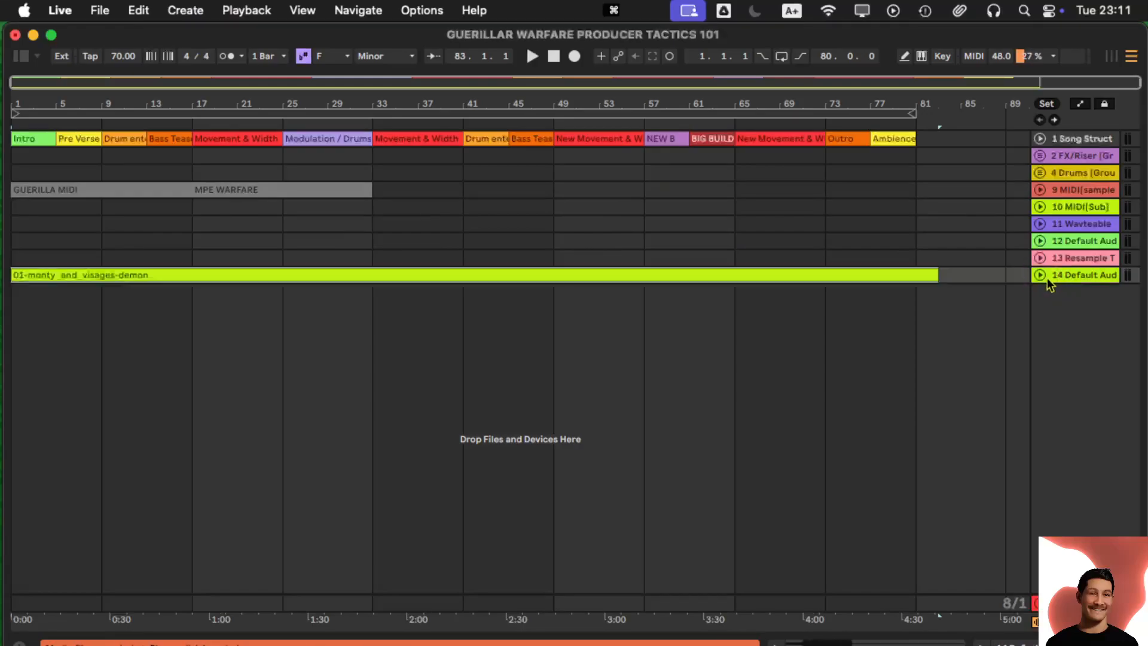
click(1040, 275)
- Move the demo audio track up under Song Struct and make it taller to show its waveform
drag(1056, 278, 1058, 145)
click(1040, 138)
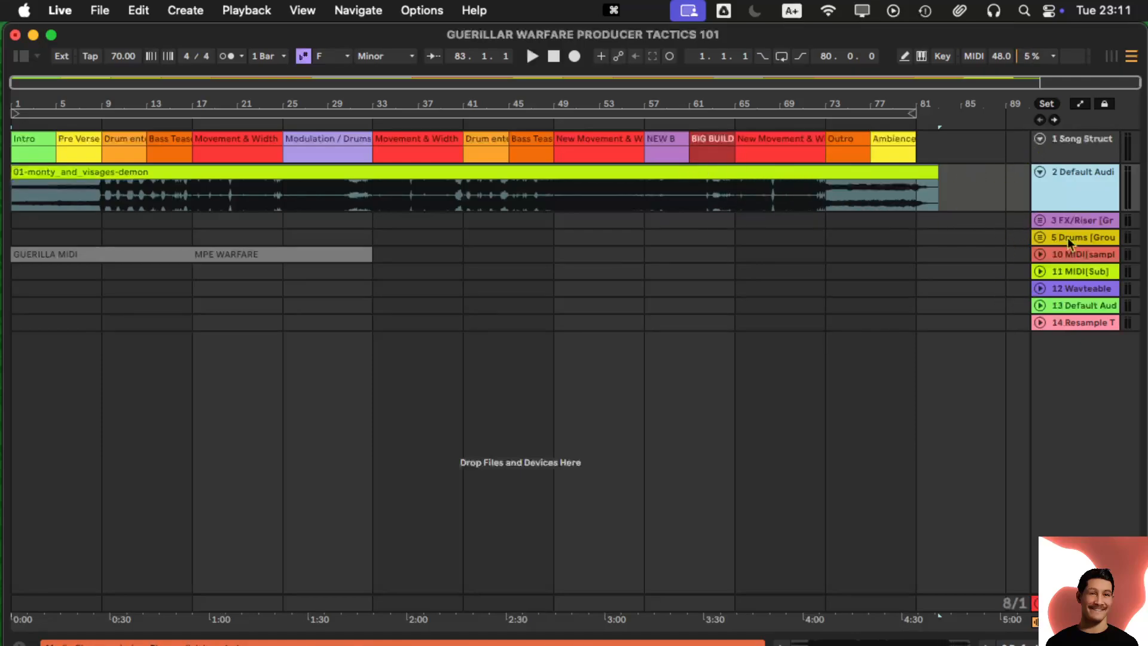
drag(1057, 207, 1053, 409)
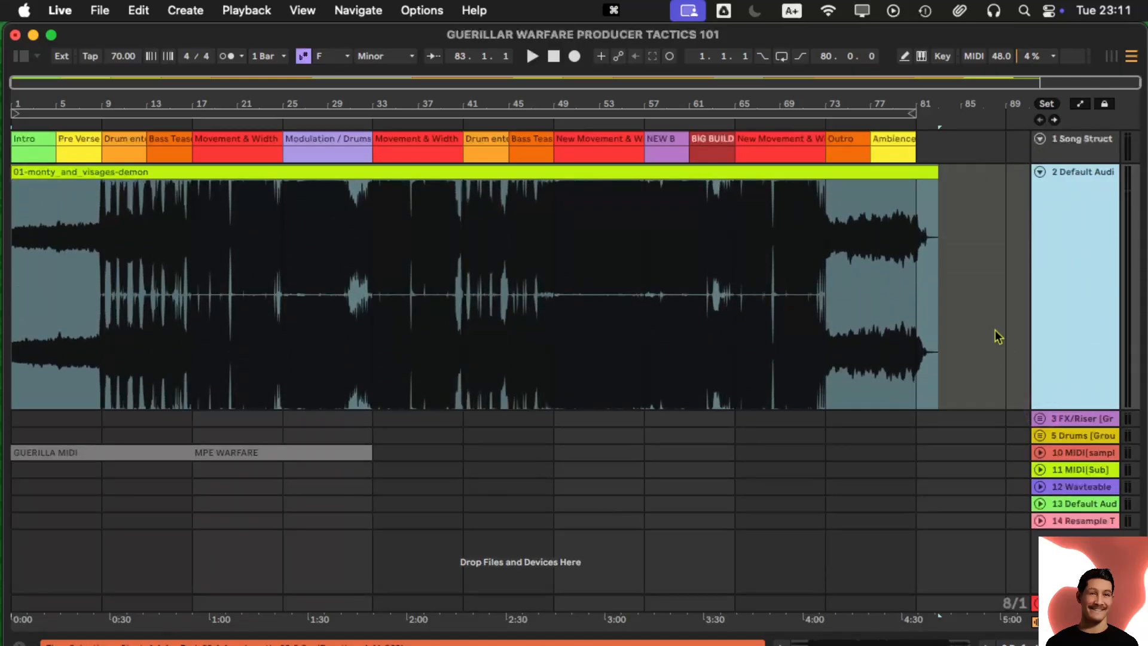
click(898, 169)
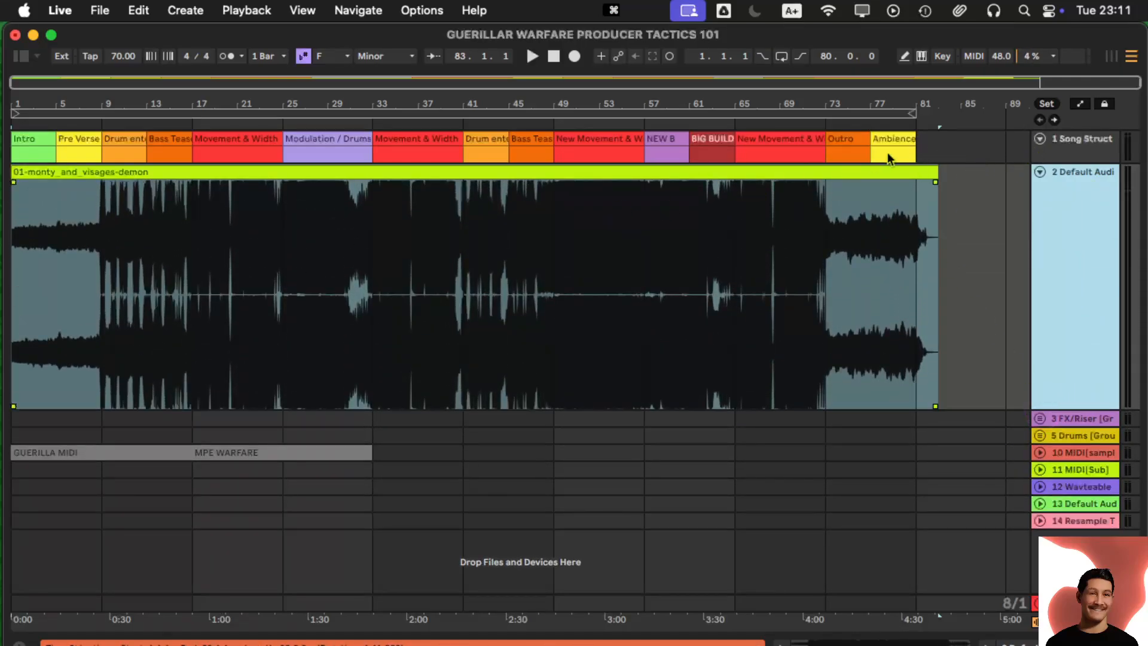
click(1039, 138)
- Zoom the arrangement in around bar 13 and select the demo audio clip
drag(169, 107, 154, 85)
scroll(197, 198, left, 5)
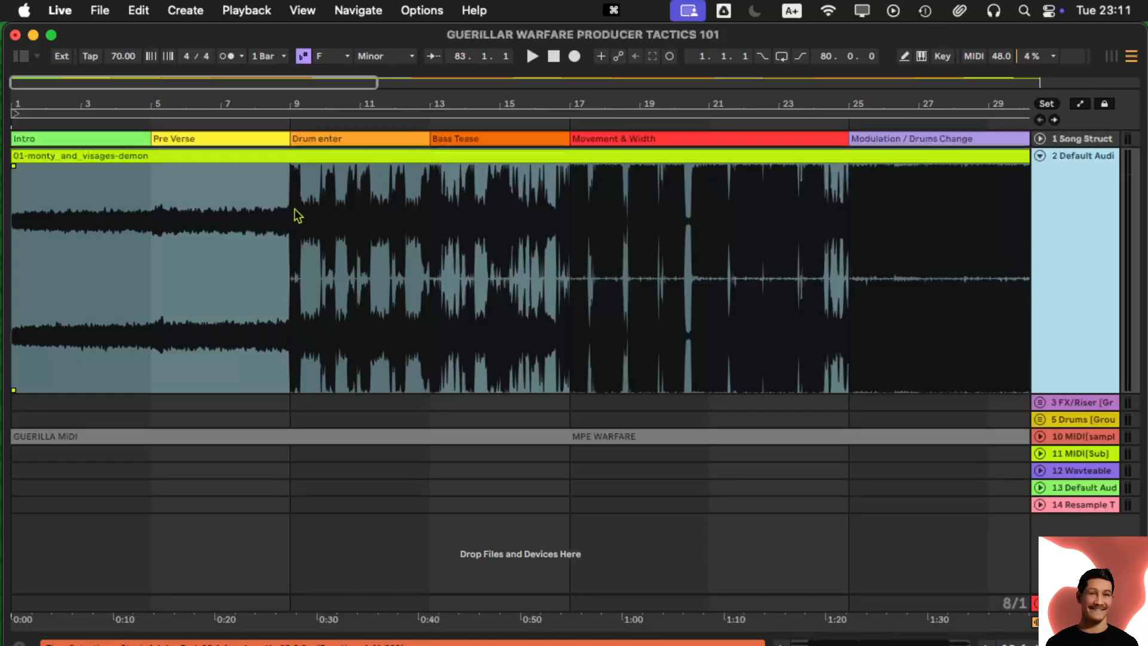
click(335, 223)
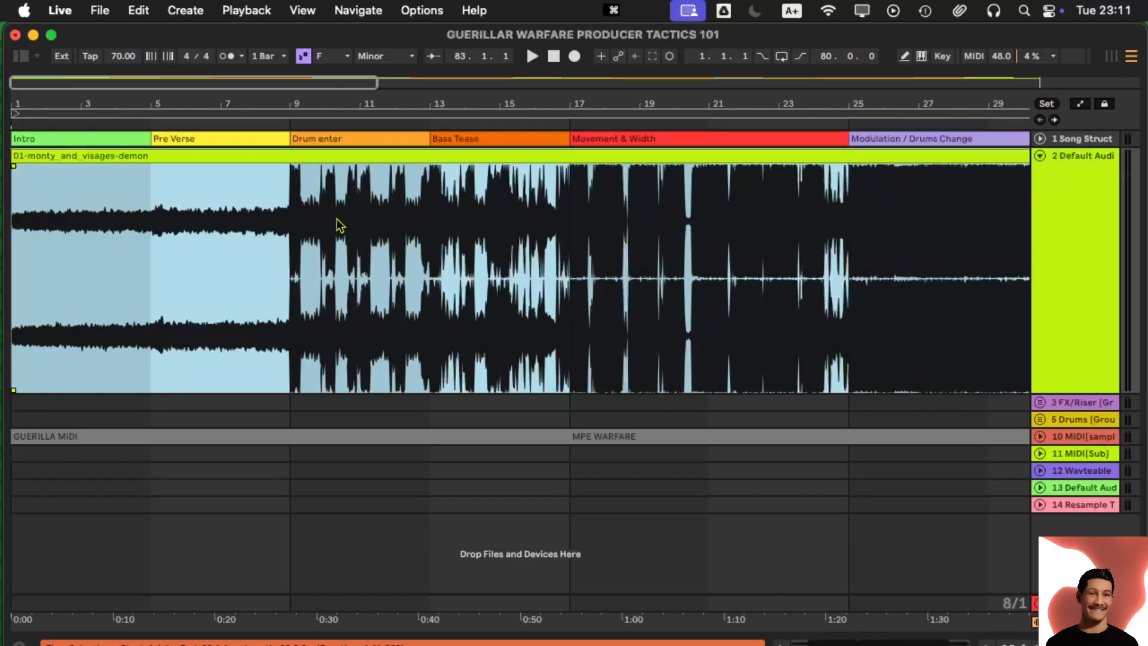
- Set the arrangement's fixed grid to 4 bars, then to 2 bars
right_click(341, 227)
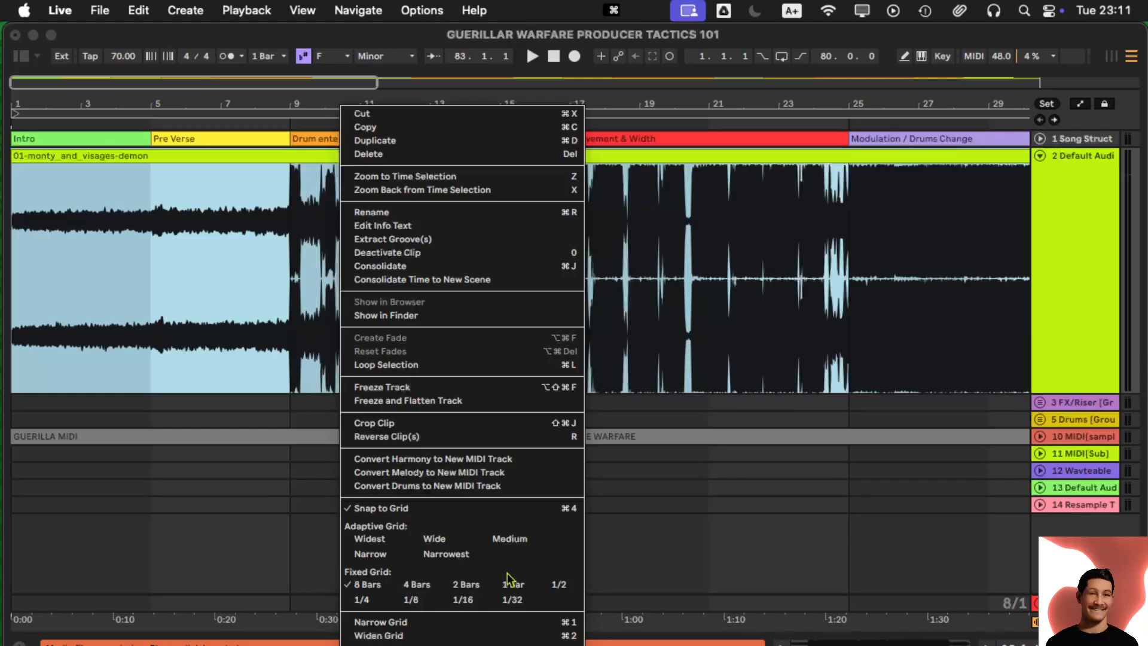
click(428, 586)
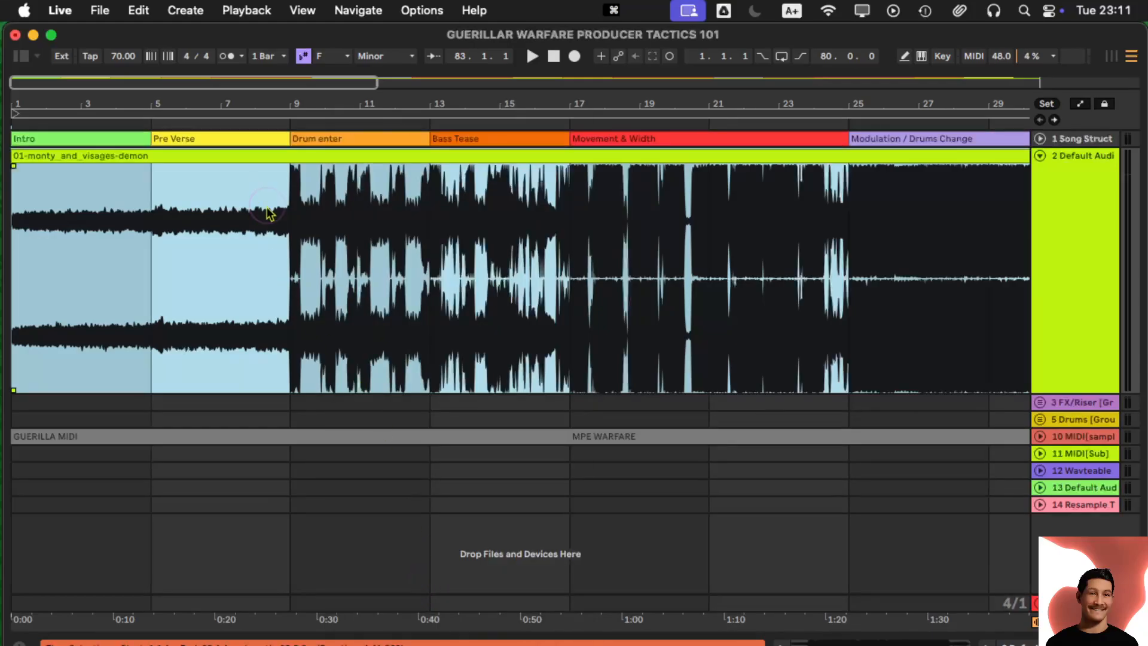
right_click(270, 214)
click(385, 591)
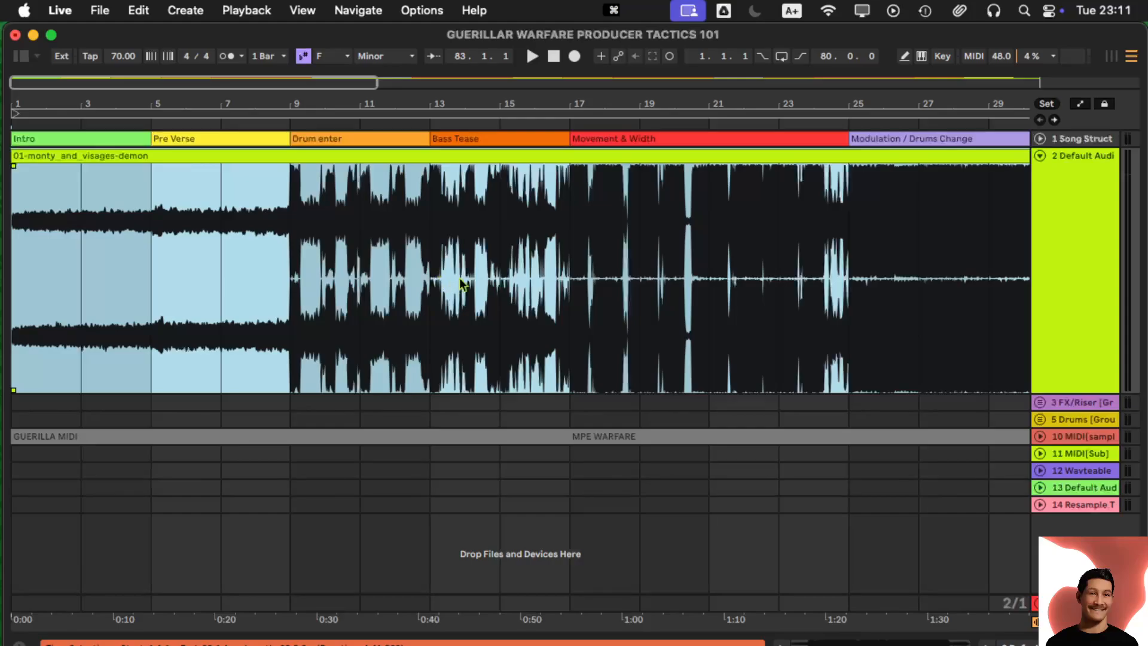
- Cycle the grid finer and coarser with Cmd+1/Cmd+2, ending at 2 bars, then toggle triplet spacing
key(super+1)
key(super+2)
key(super+1)
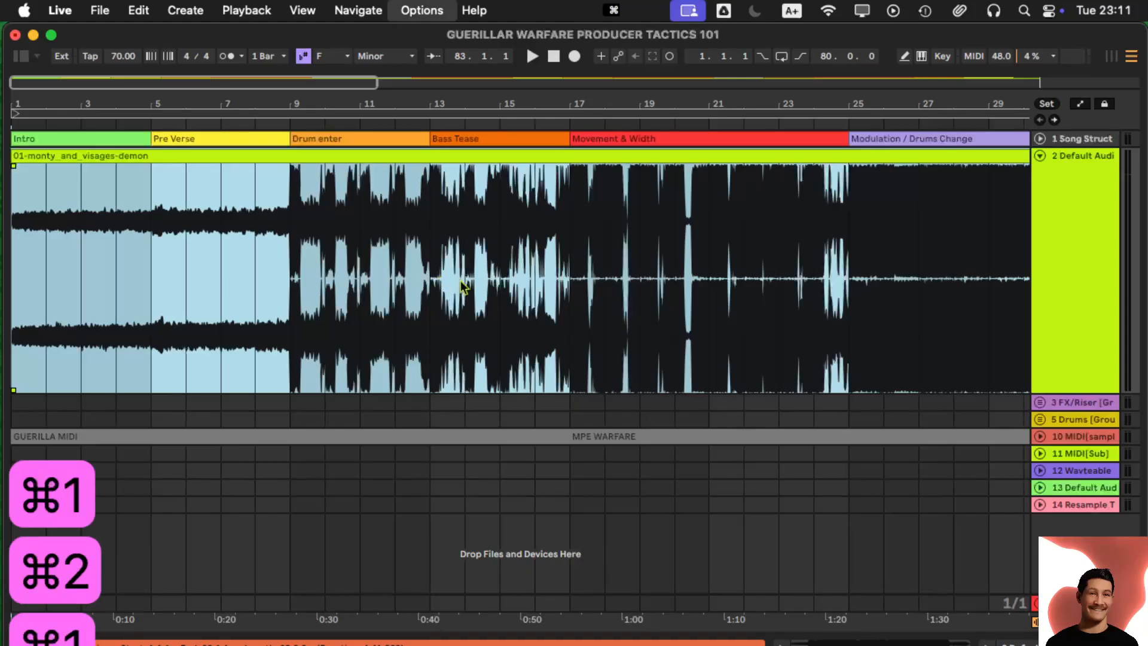
key(super+2)
key(super+1)
key(super+2)
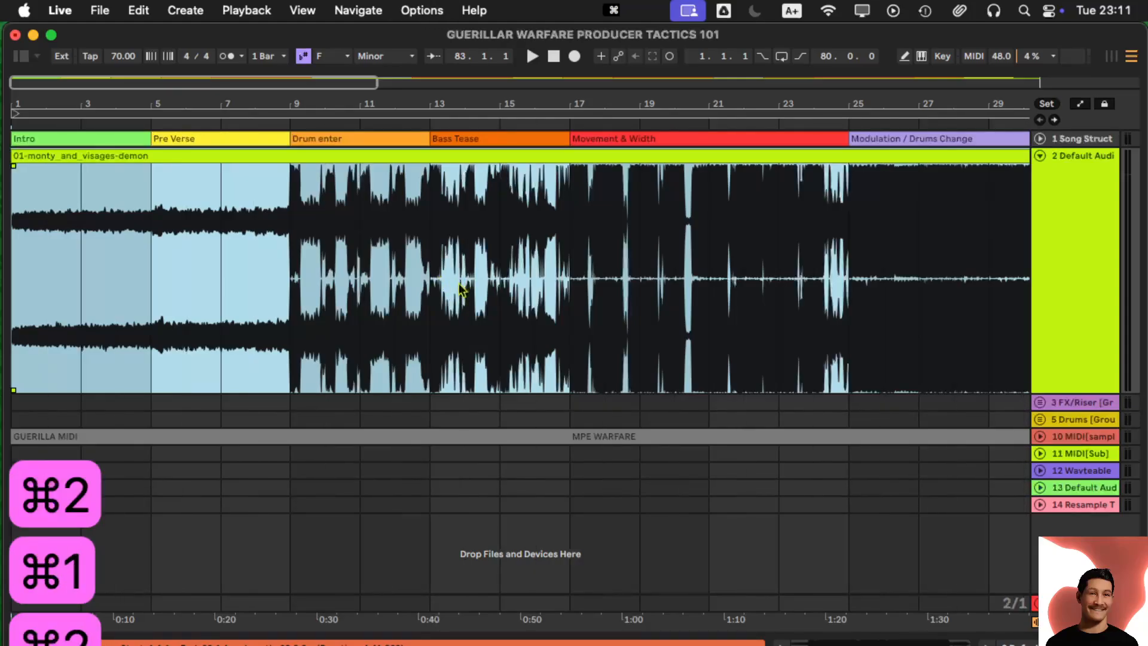
key(super+1)
key(super+2)
key(super+1)
key(super+2)
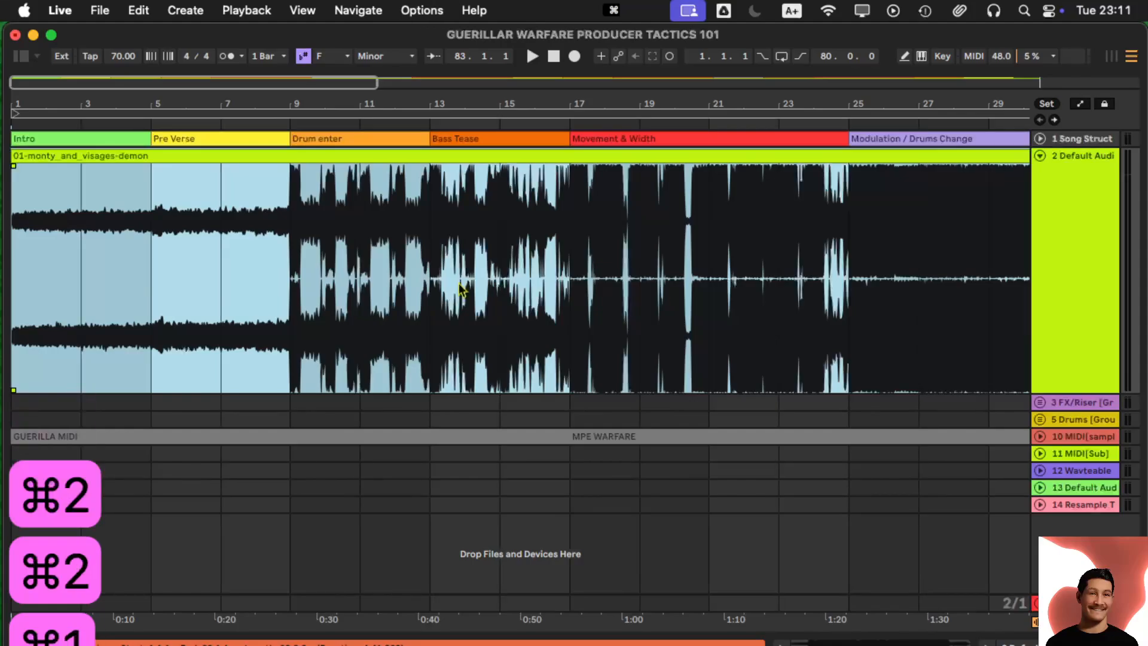
key(super+3)
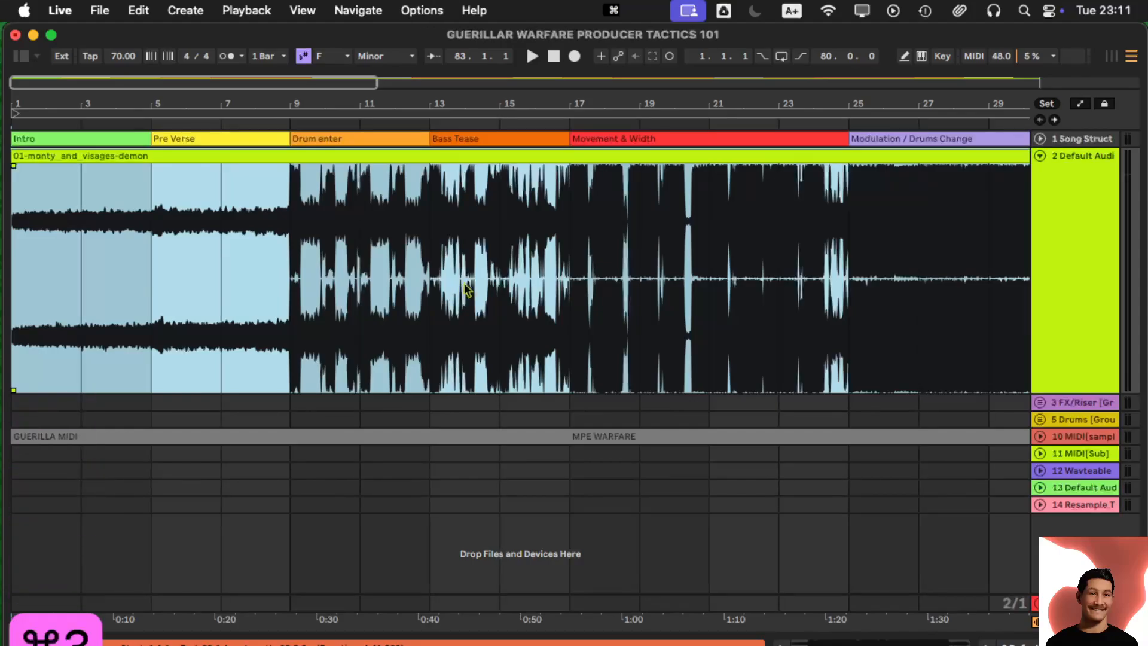
- Turn triplet spacing back off, disable grid snapping with Cmd+4, and zoom out to the whole song
right_click(465, 284)
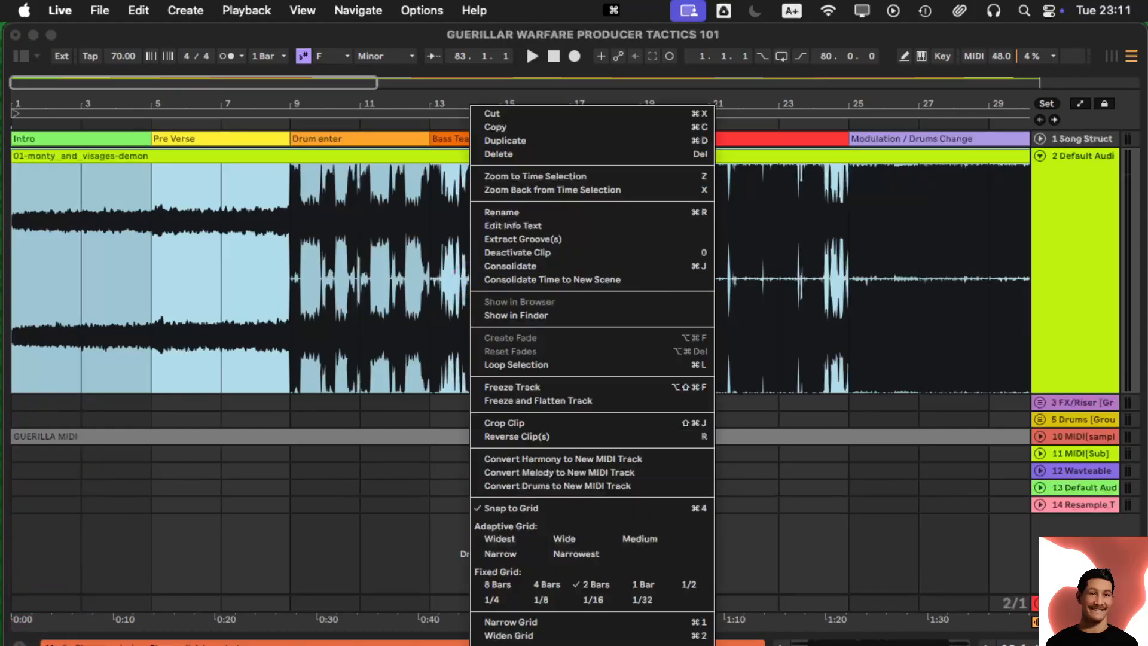
click(361, 326)
key(super+3)
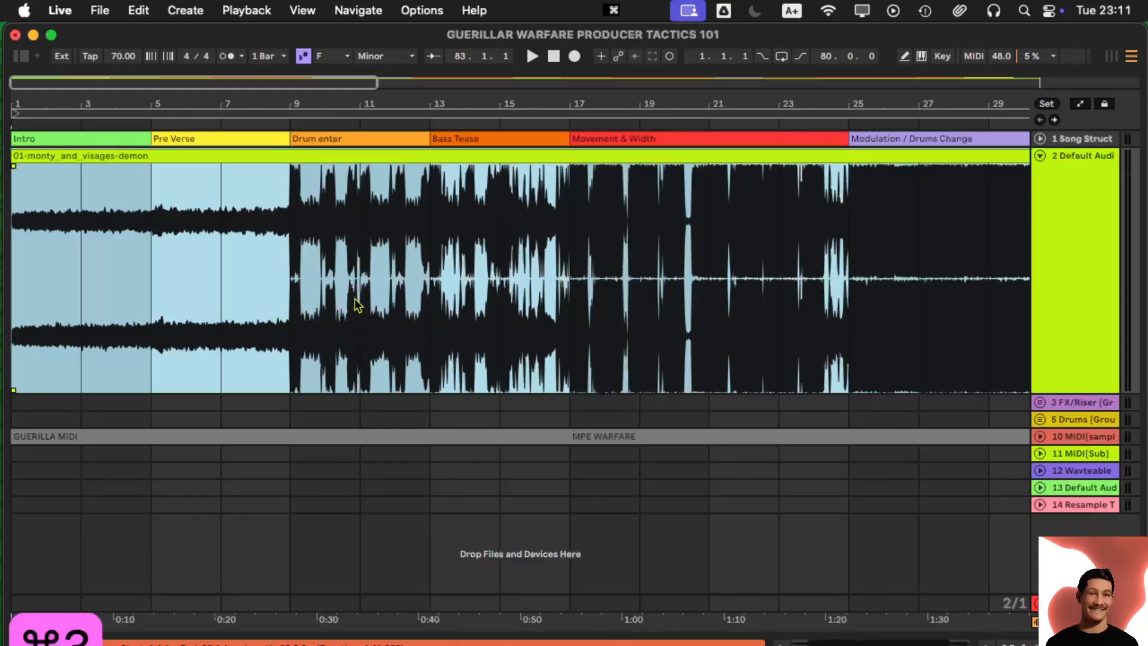
key(super+4)
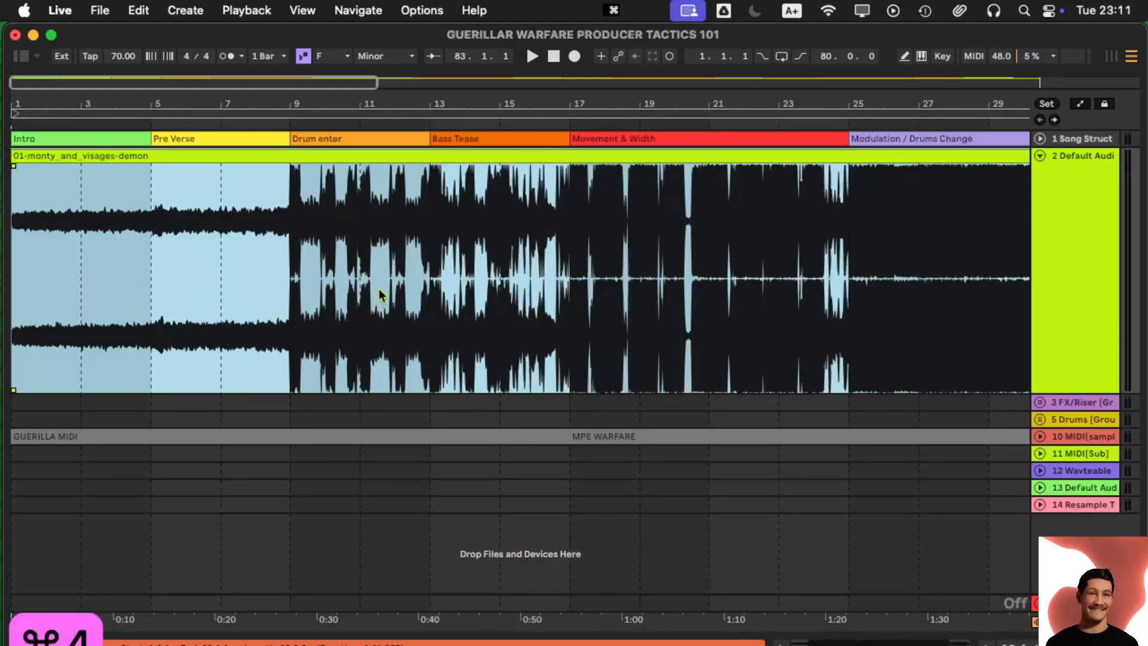
key(super+4)
drag(387, 104, 385, 101)
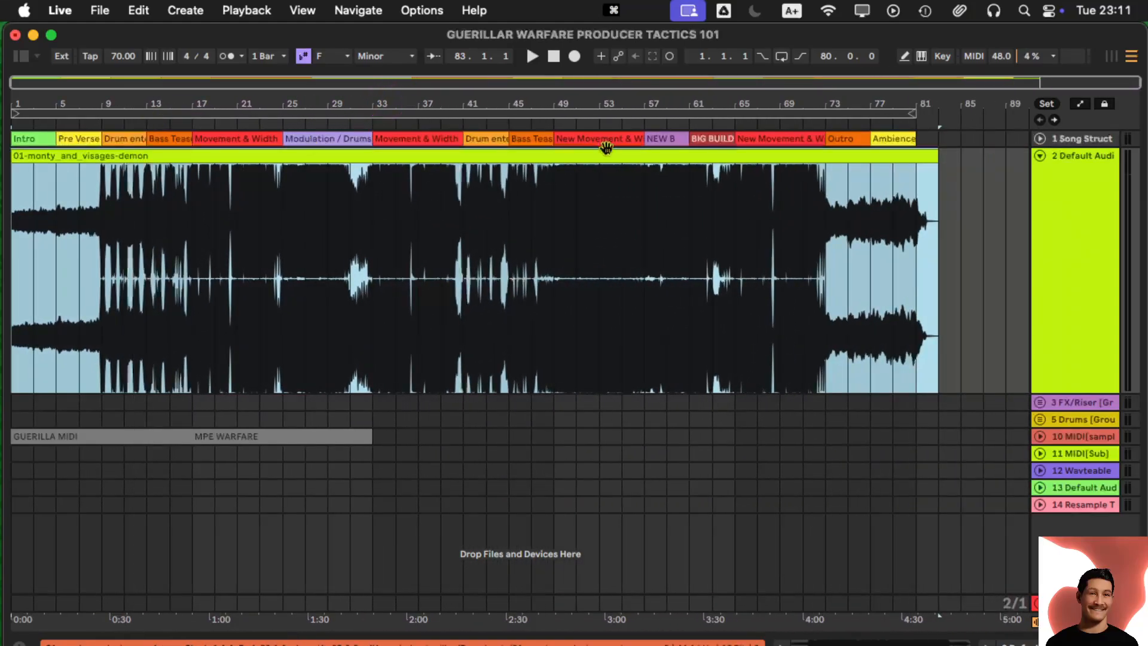
- Delete the Notepad-2 device from track 2, then check Session view and return to Arrangement
double_click(1053, 146)
click(184, 471)
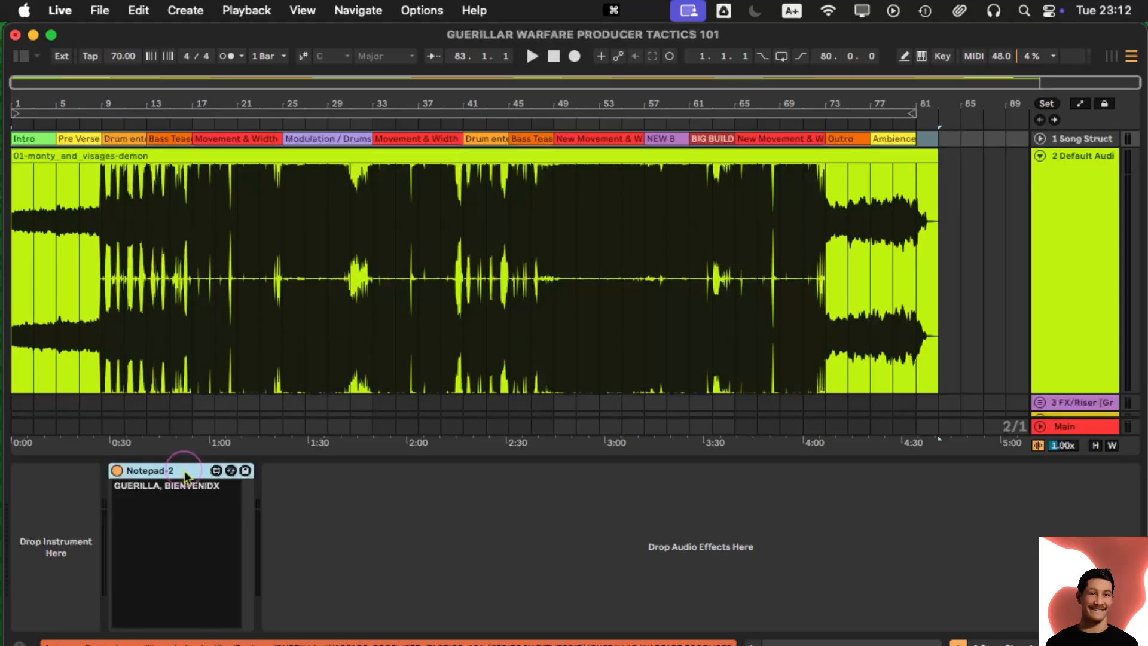
key(BackSpace)
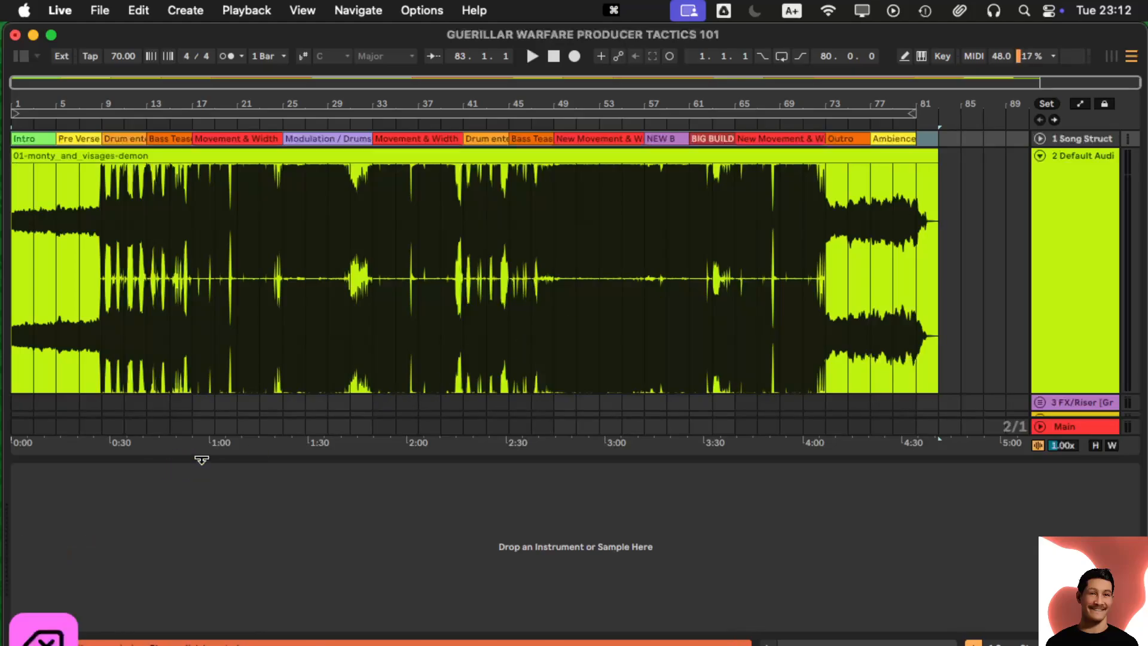
click(1114, 56)
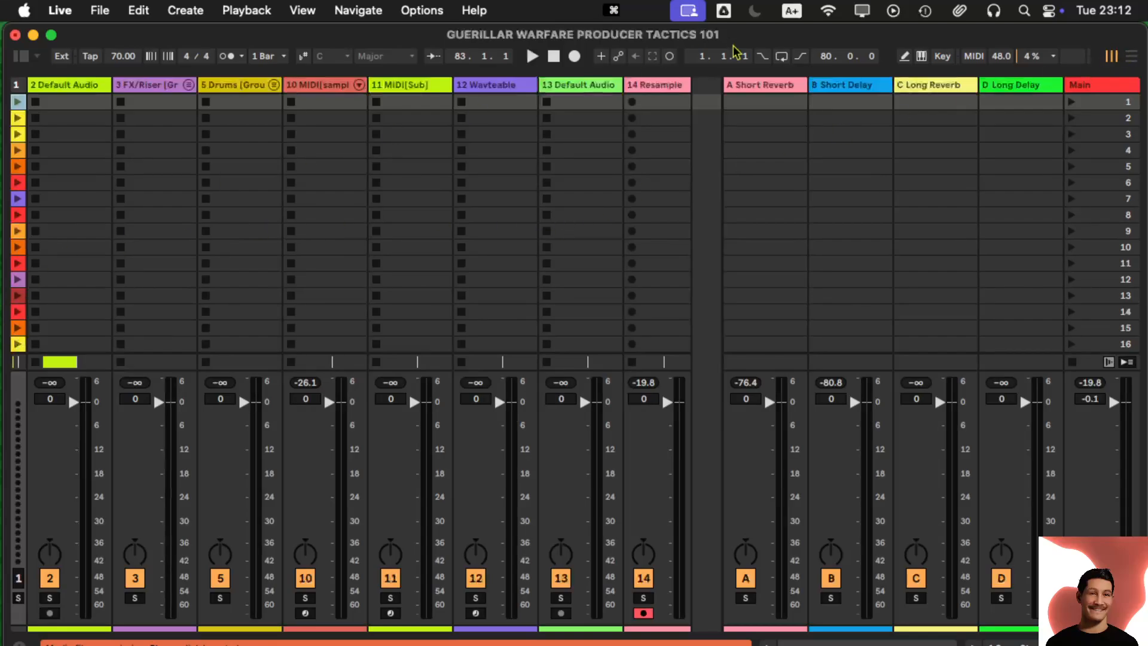
click(1131, 56)
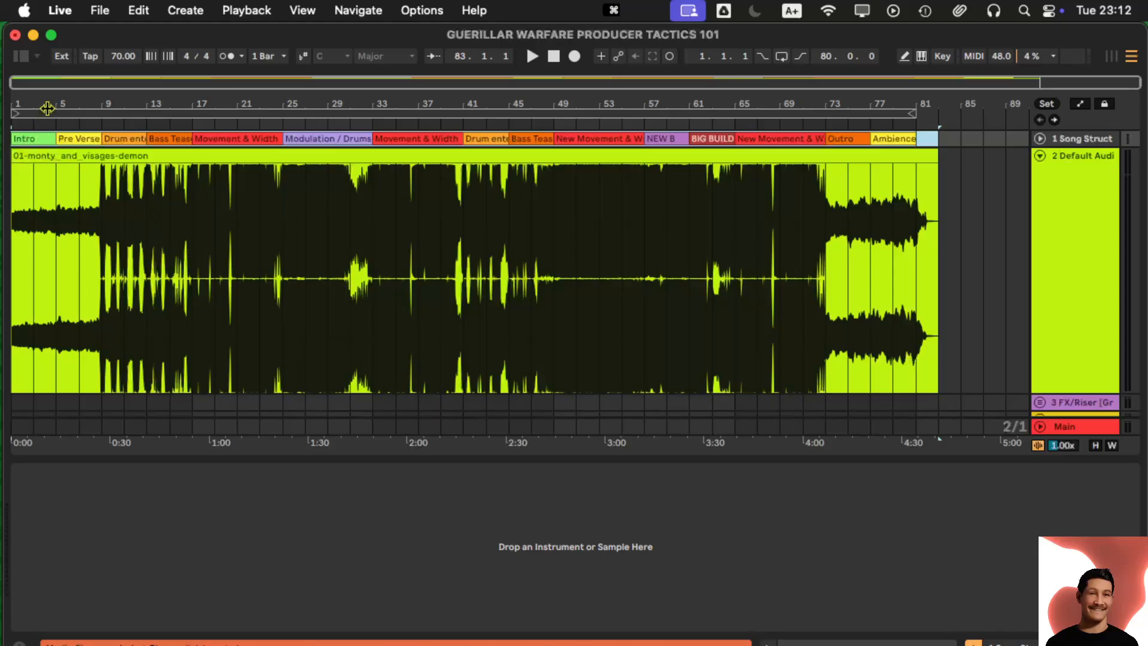
- Browse the opening bars, then zoom out until bars 1–89 with all section markers fit on screen
drag(47, 108, 95, 200)
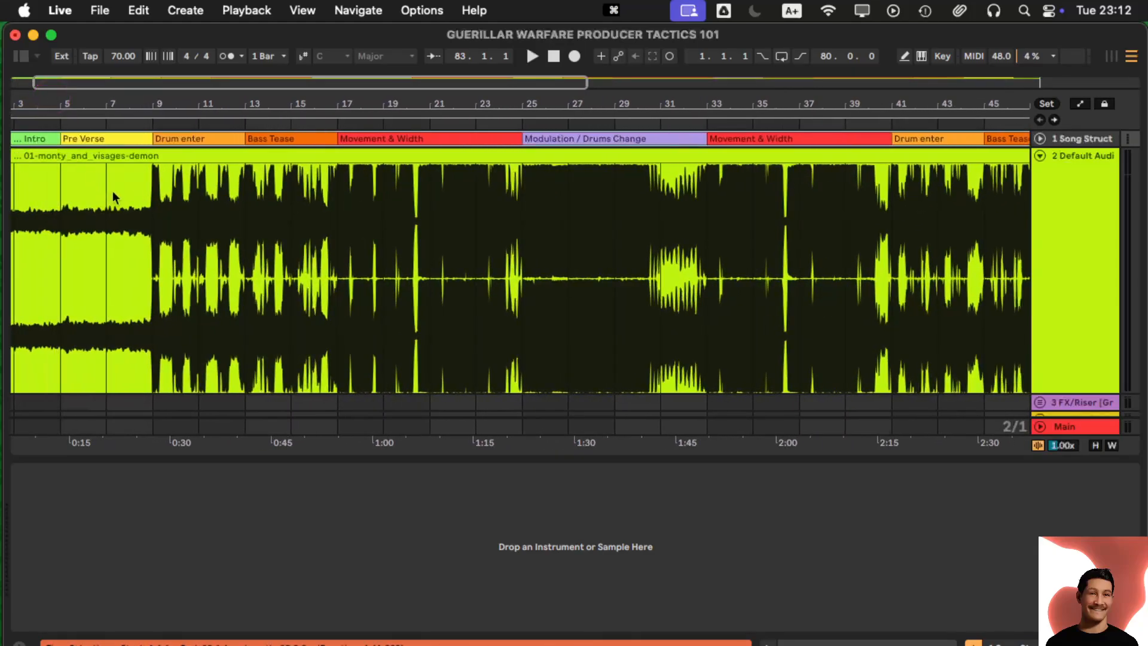
scroll(112, 191, left, 3)
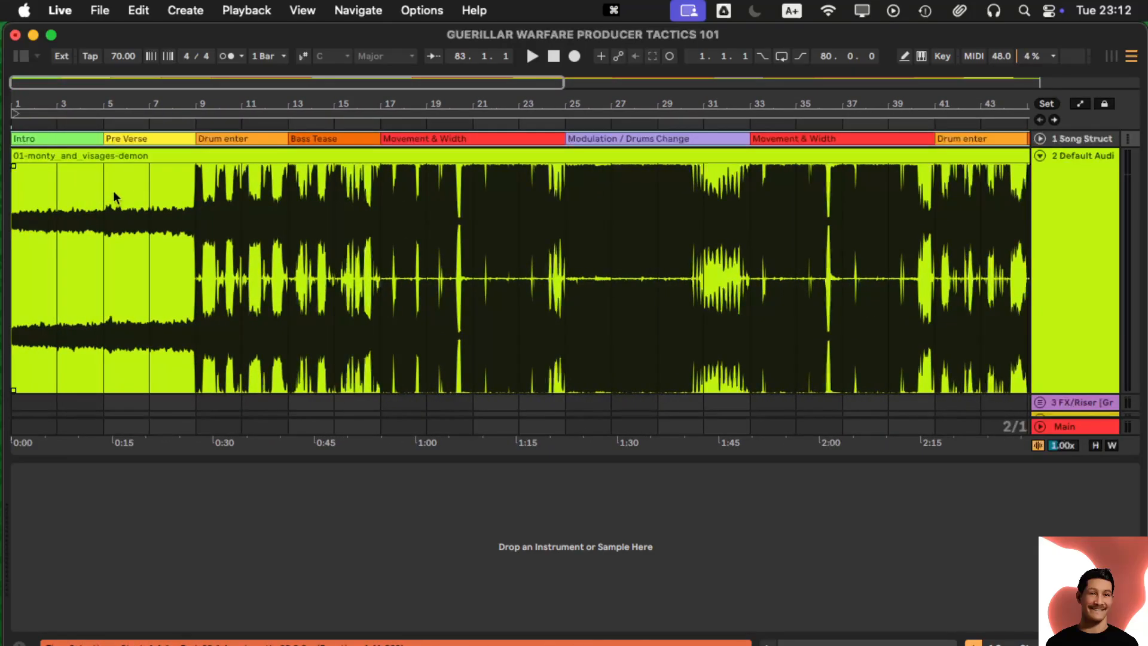
click(1039, 139)
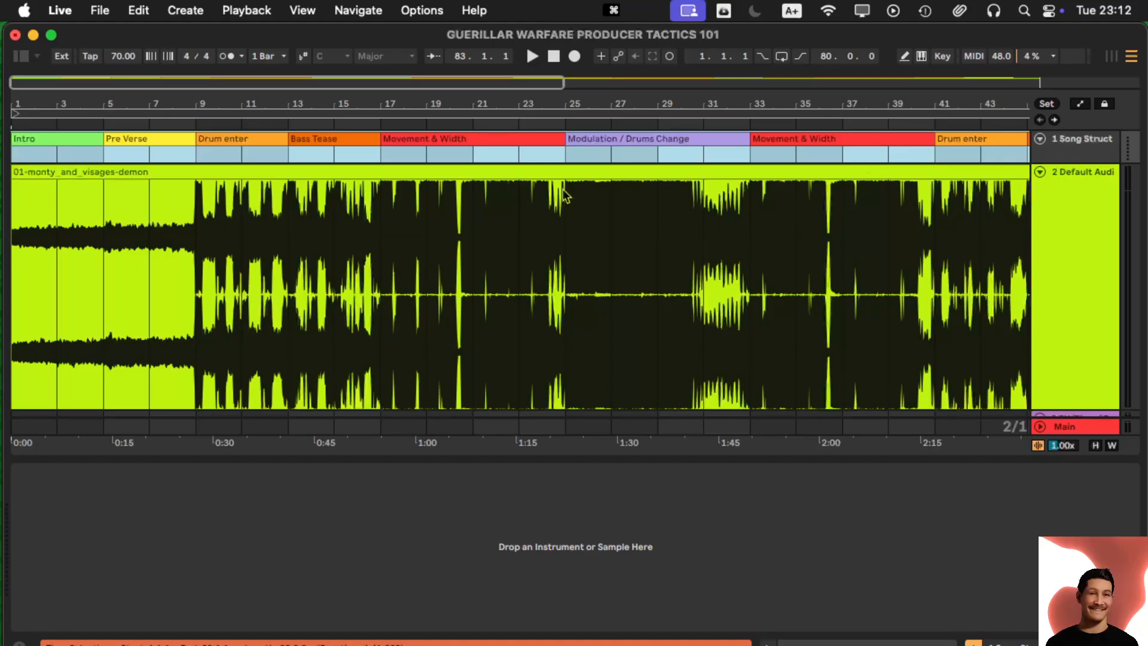
click(1040, 139)
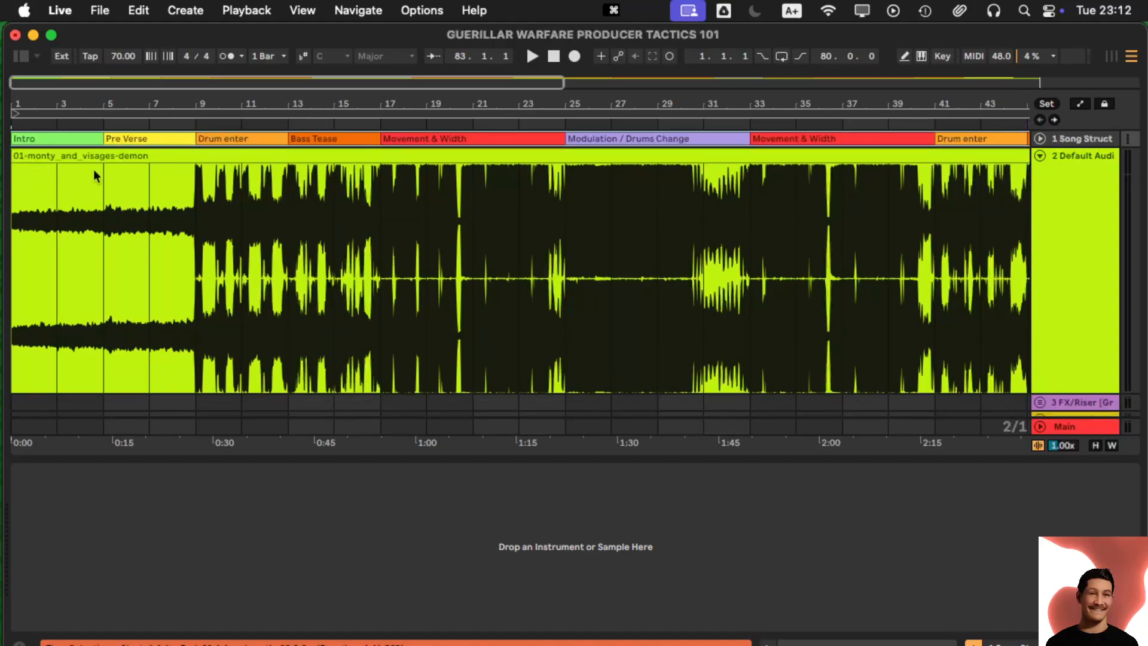
scroll(95, 170, right, 2)
scroll(95, 169, right, 10)
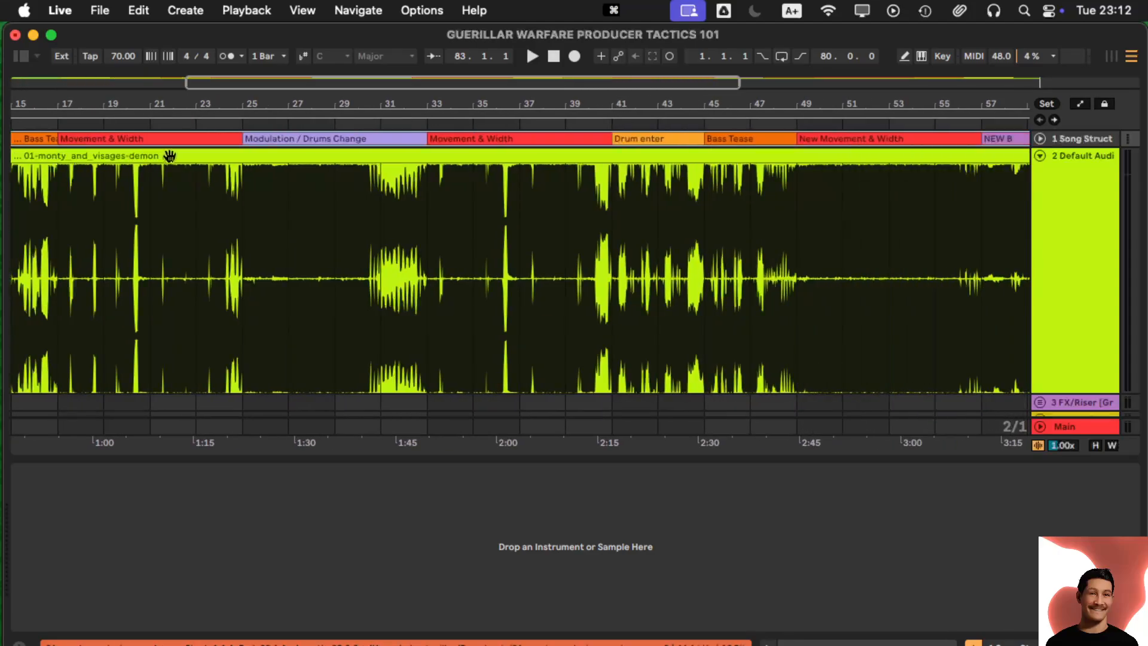
scroll(177, 156, right, 10)
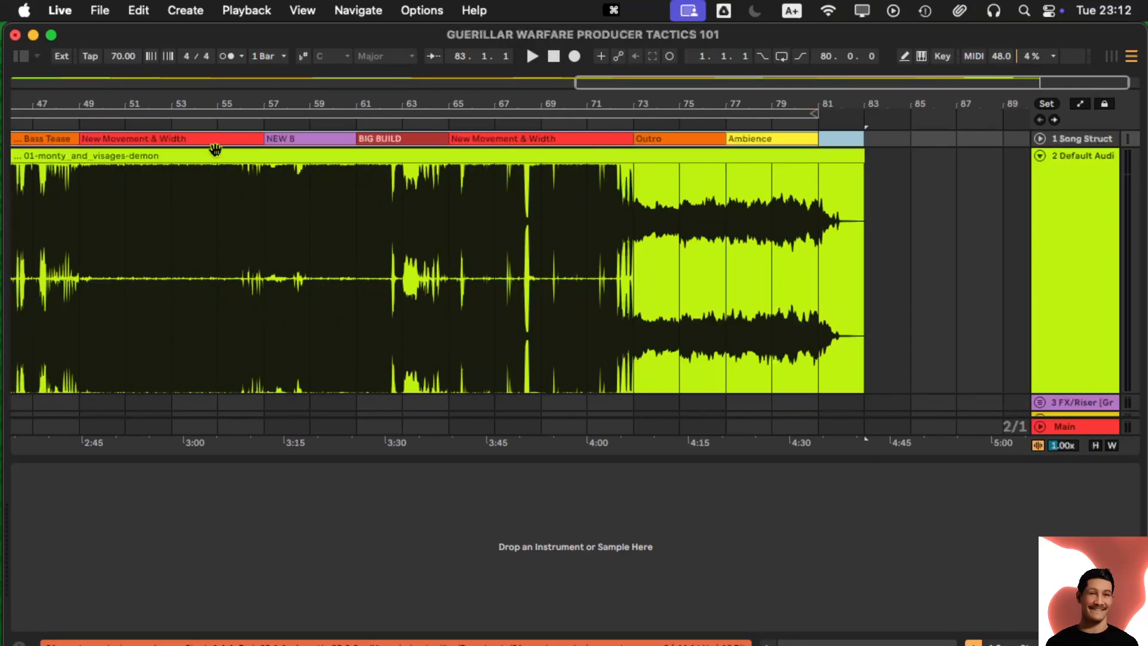
scroll(192, 155, left, 20)
scroll(201, 150, left, 5)
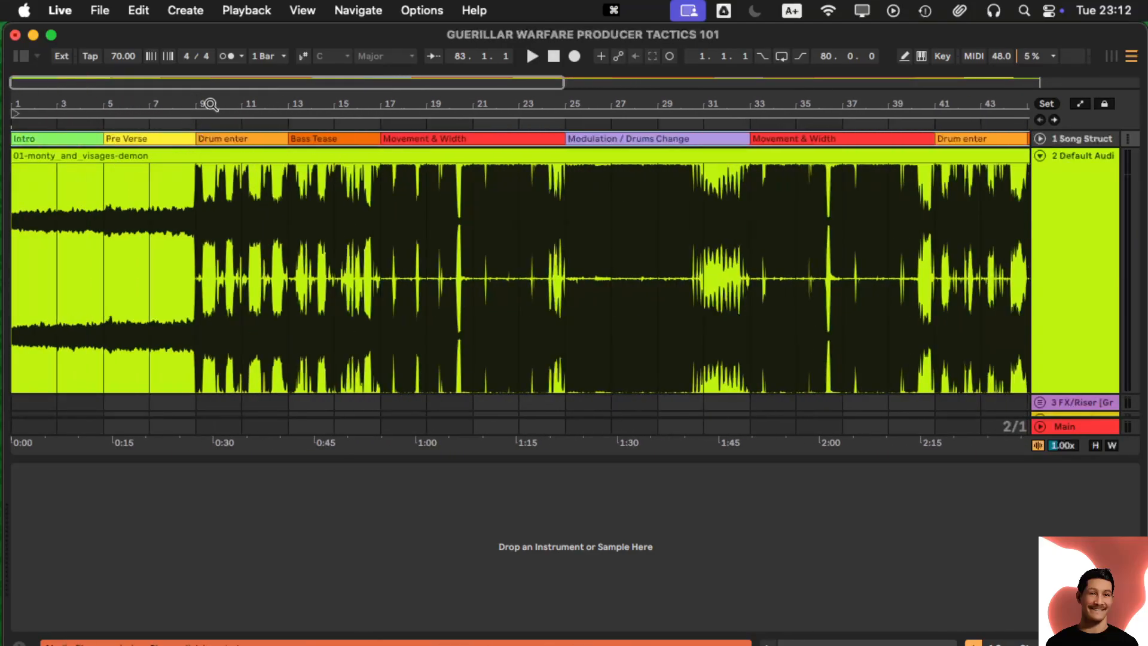
drag(211, 103, 209, 101)
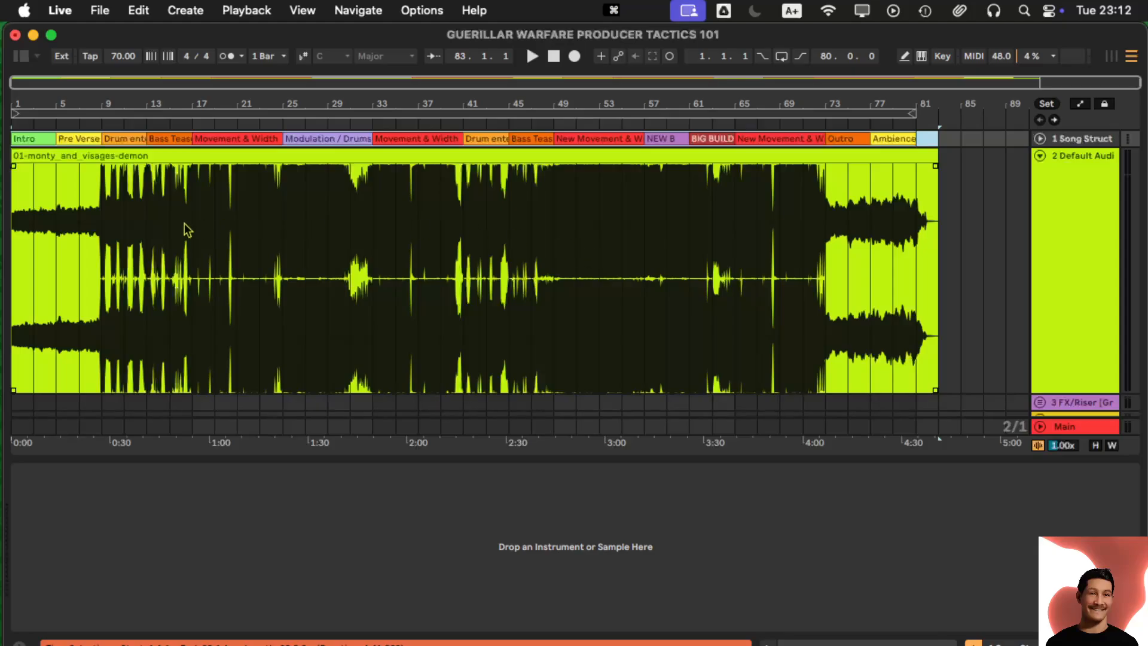
- Shift the NEW B/BIG BUILD boundary about two bars later, extending NEW B
click(230, 226)
drag(103, 99, 102, 128)
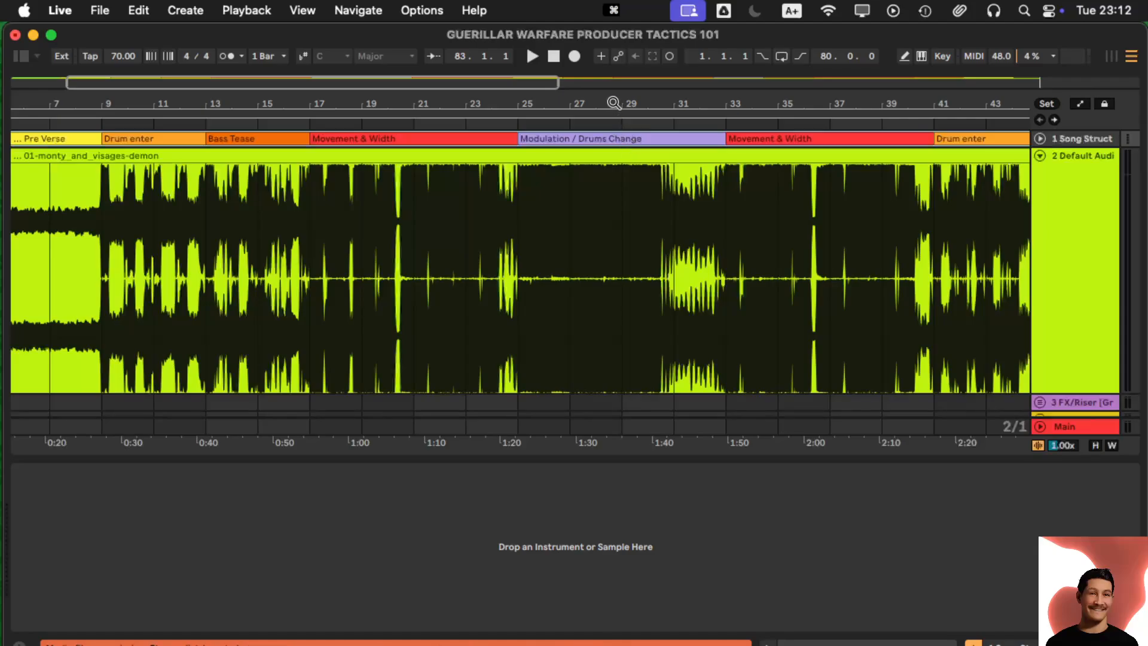
scroll(610, 98, right, 10)
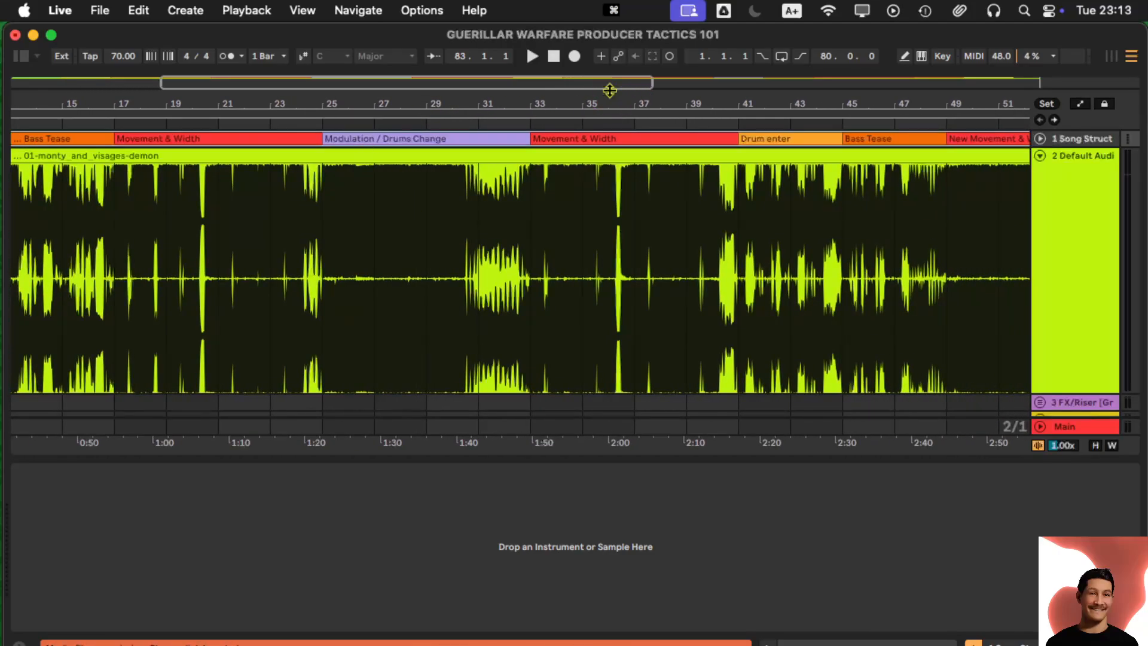
drag(596, 102, 393, 102)
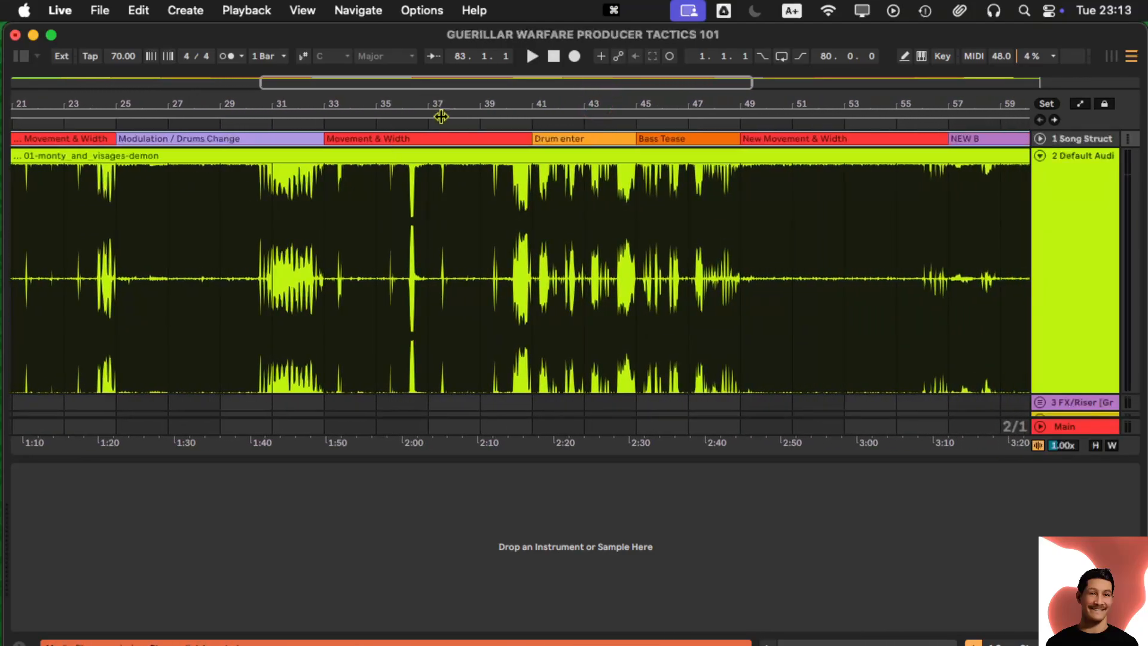
drag(567, 101, 294, 101)
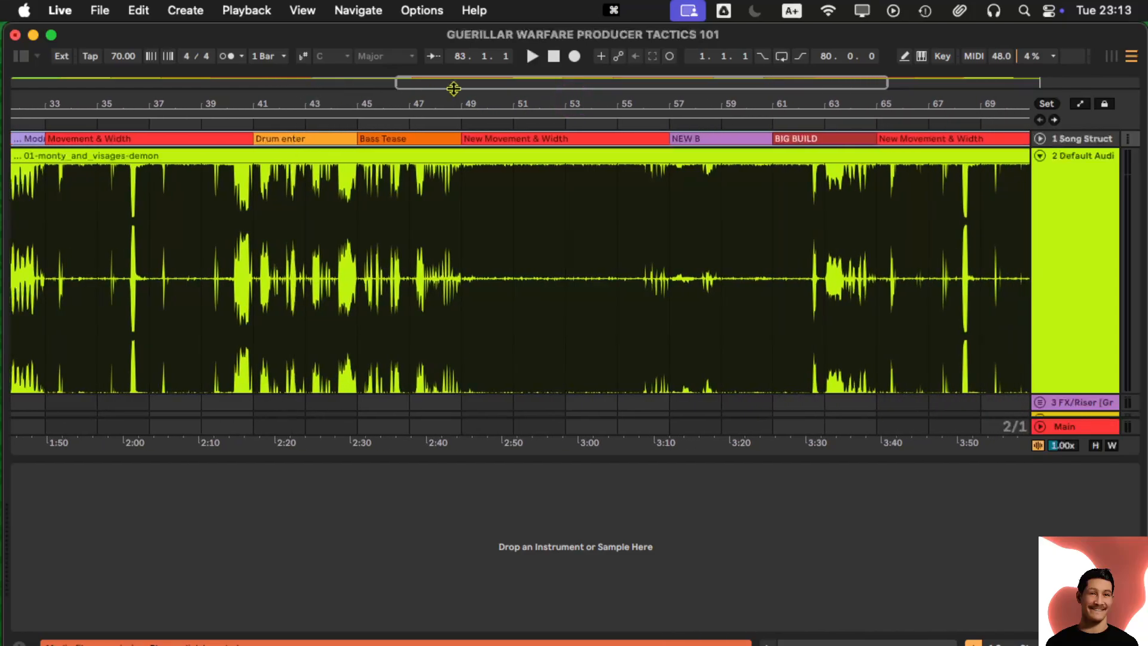
drag(483, 102, 251, 102)
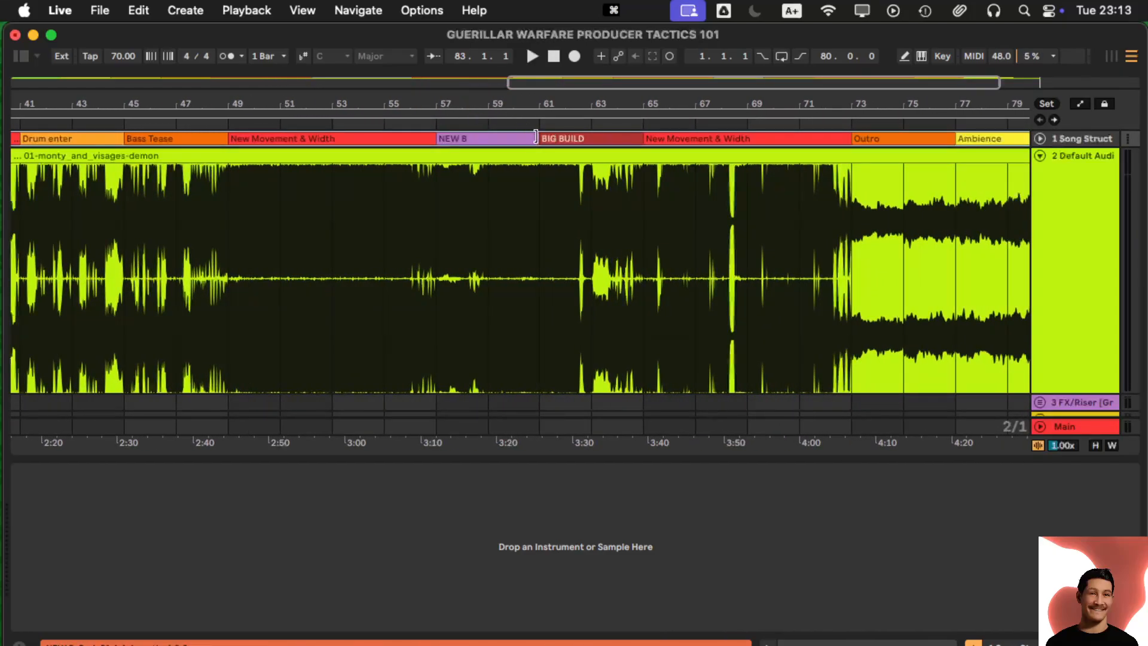
drag(543, 135, 697, 135)
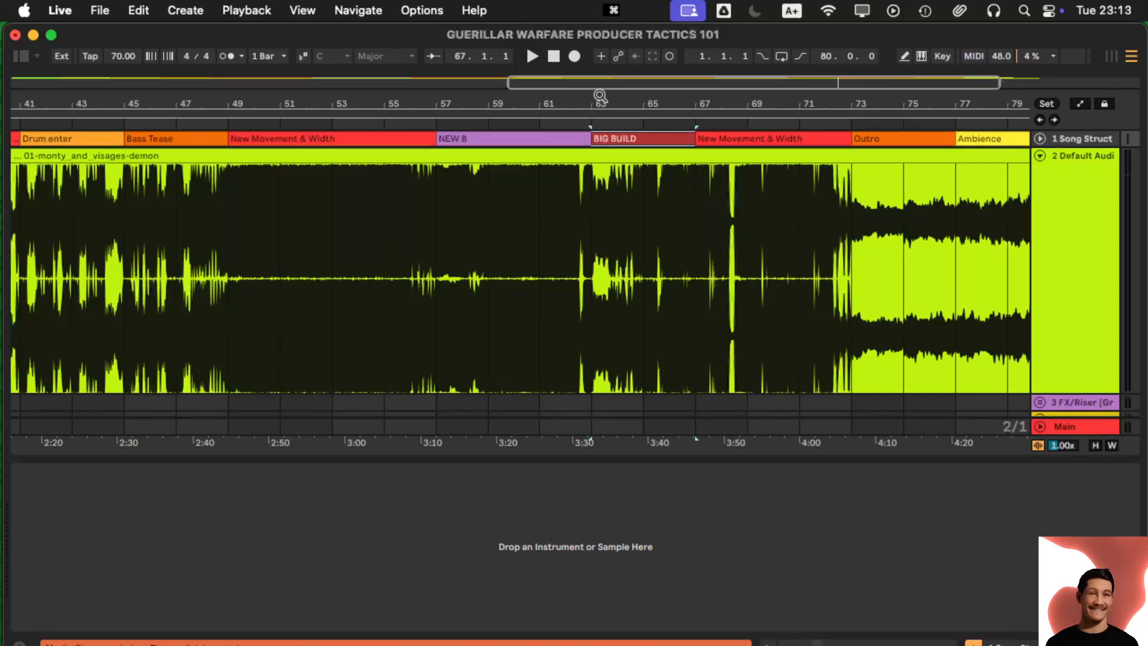
- Zoom back out to the whole song and reselect the song's audio clip
drag(598, 95, 587, 95)
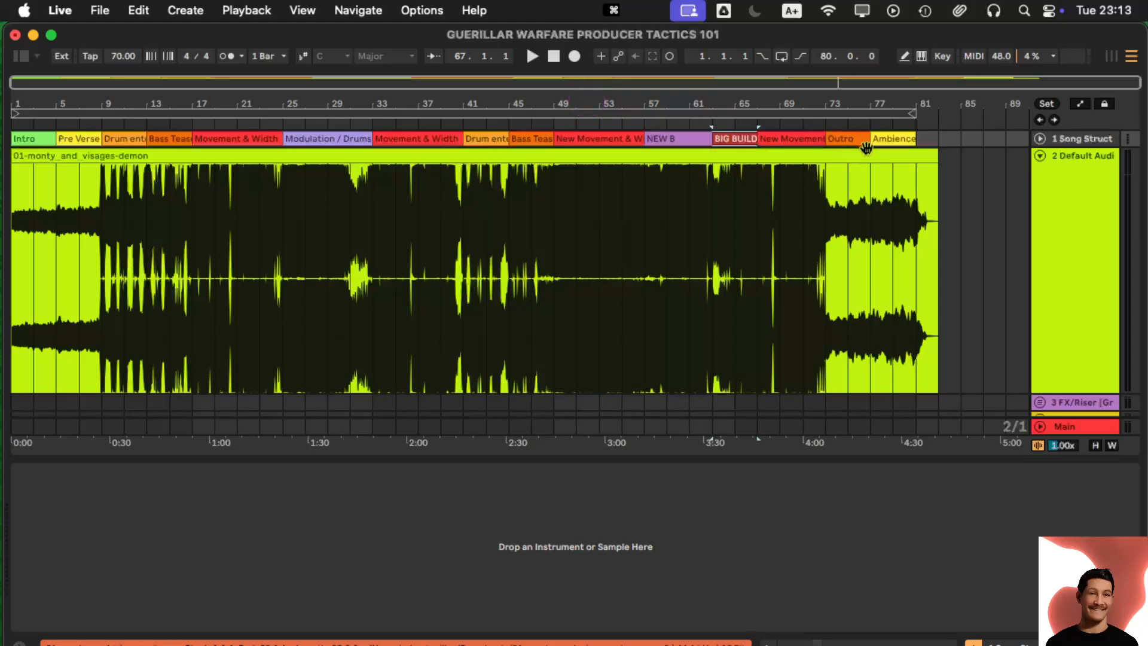
click(413, 251)
click(1061, 139)
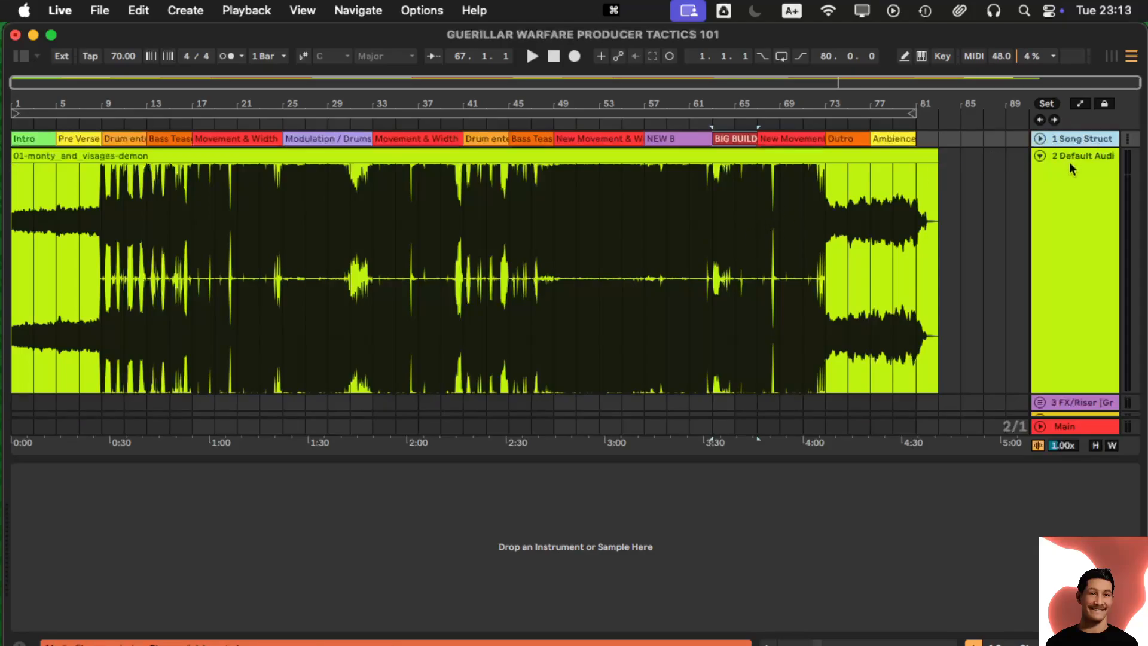
click(839, 202)
- Fold and unfold the reference and FX/Riser tracks, then delete Song Struct and undo it
click(1040, 156)
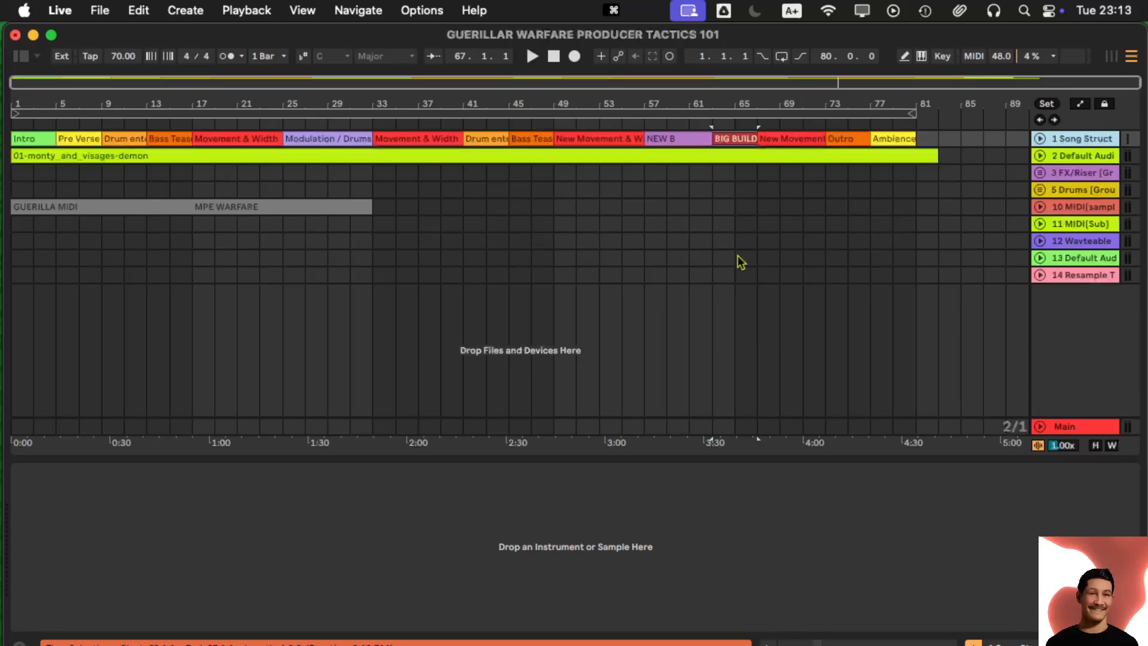
click(1040, 174)
click(1041, 175)
click(1041, 174)
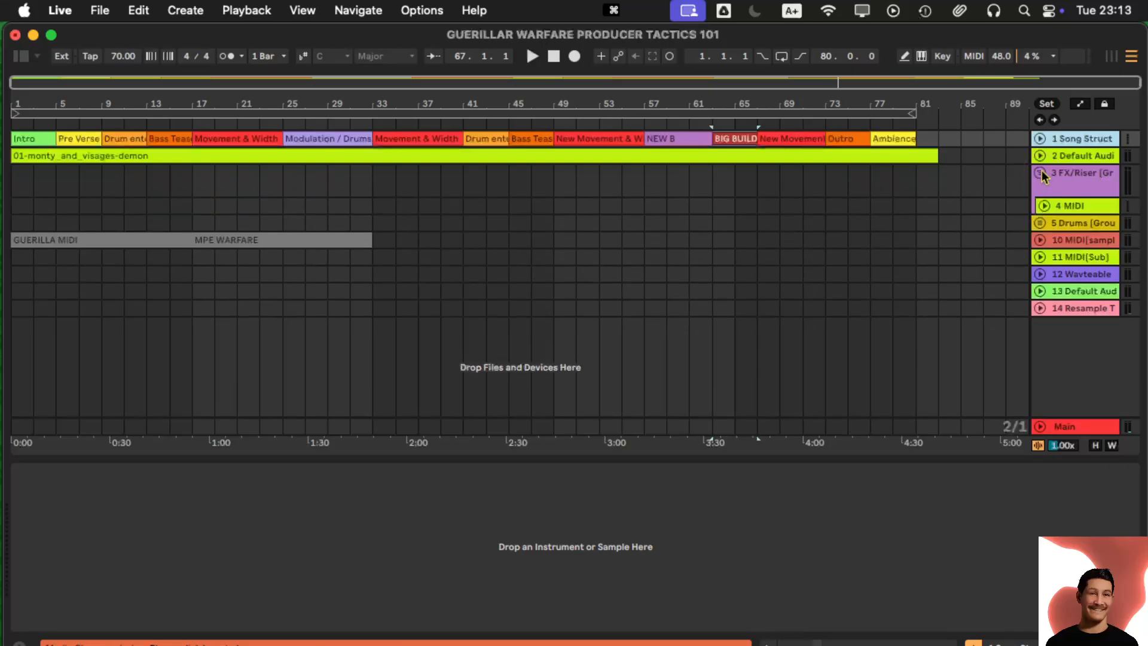
click(1040, 157)
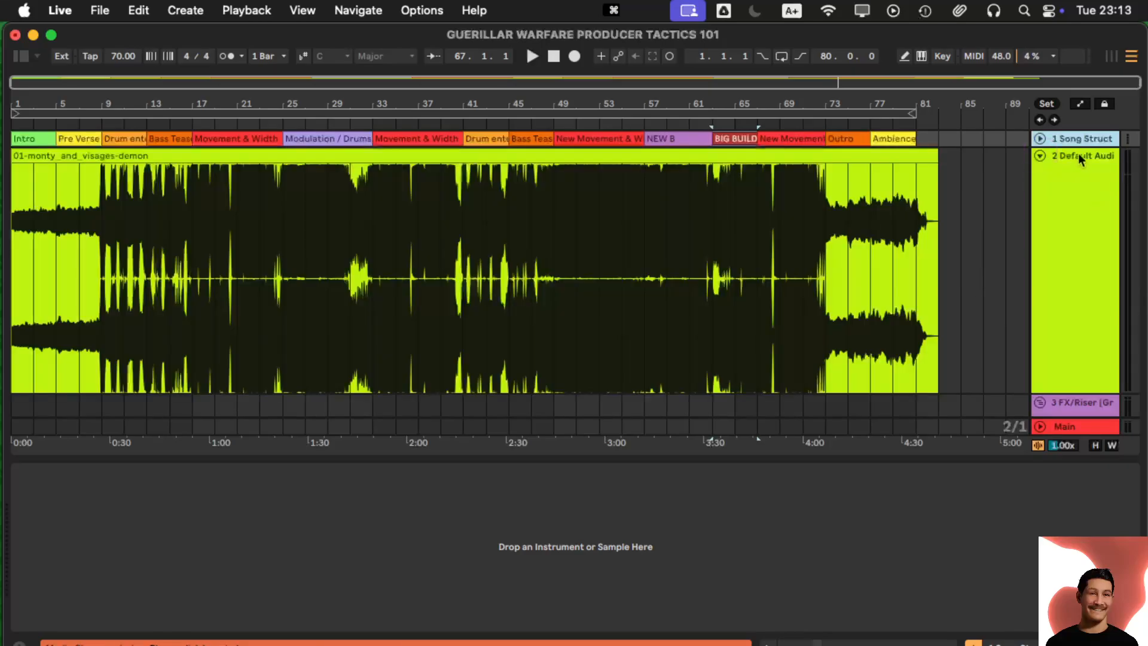
key(BackSpace)
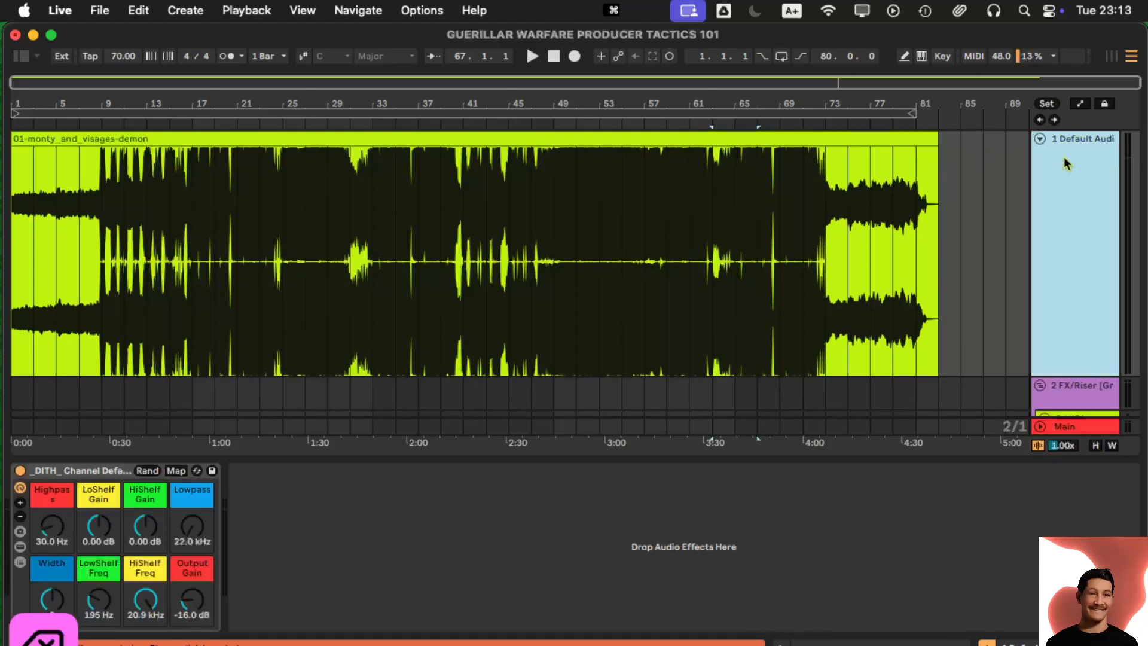
key(super+z)
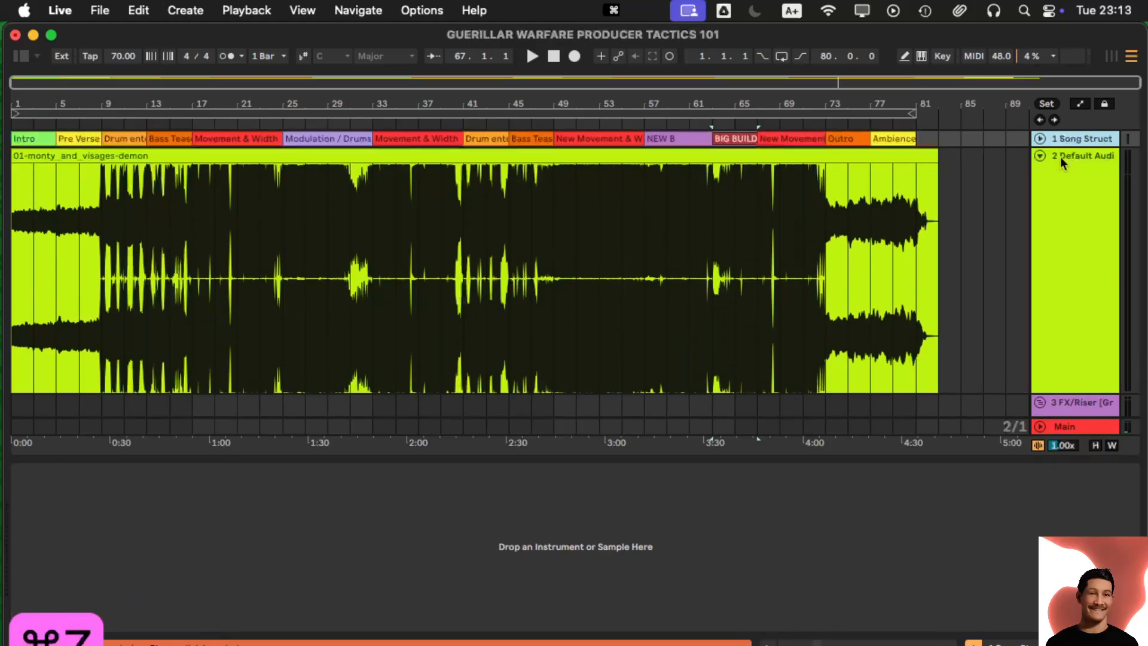
- Delete the reference audio track and fold the FX/Riser group
click(1070, 159)
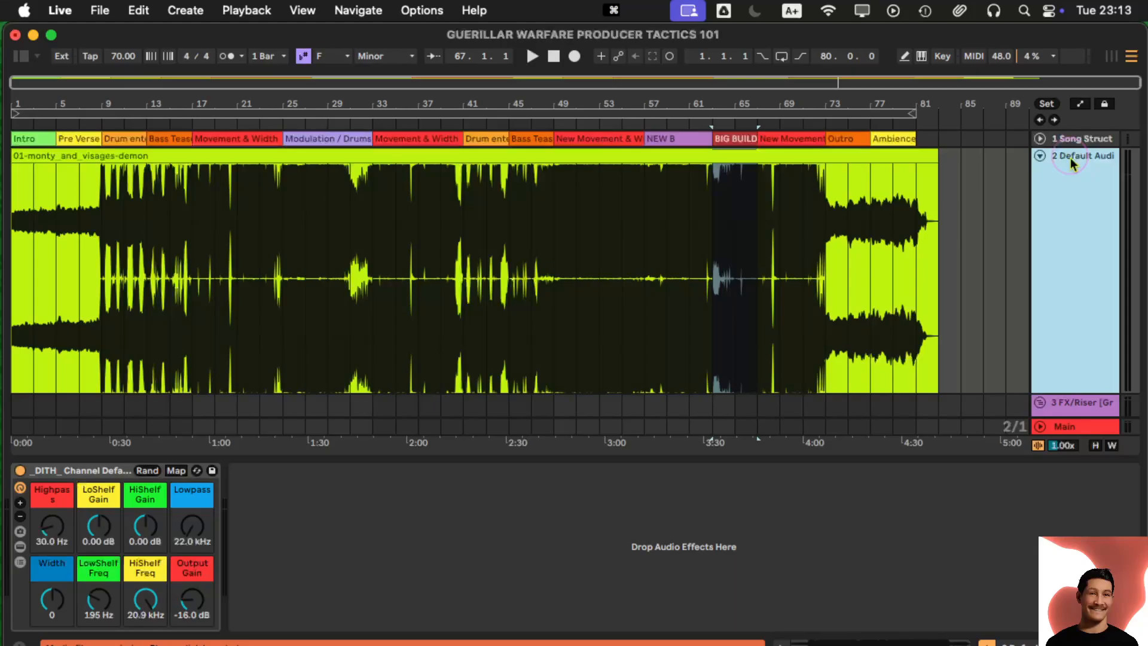
key(BackSpace)
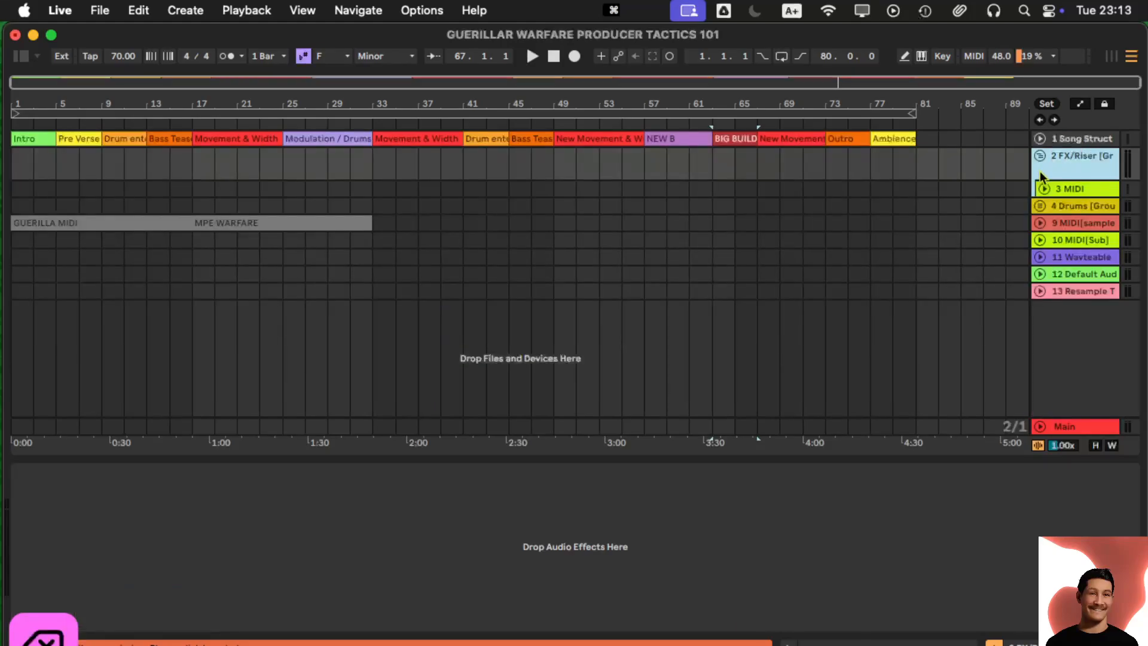
click(1041, 156)
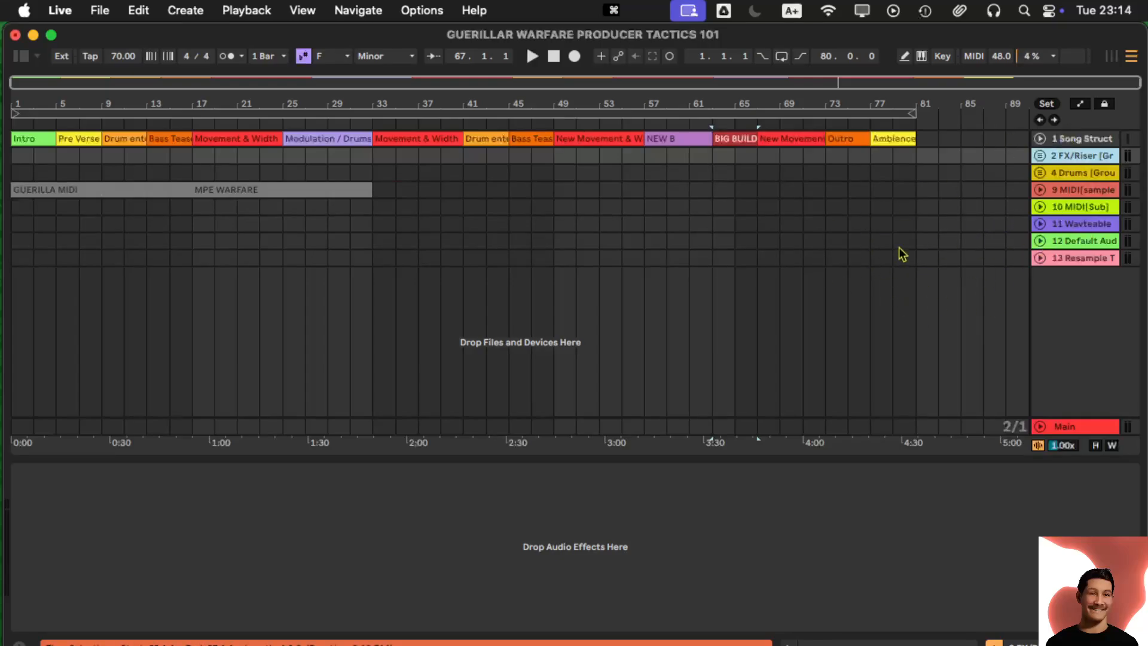
- Insert a new audio track 14, trying its rack's Highpass at 100 Hz before reverting to 30.0 Hz
right_click(1042, 291)
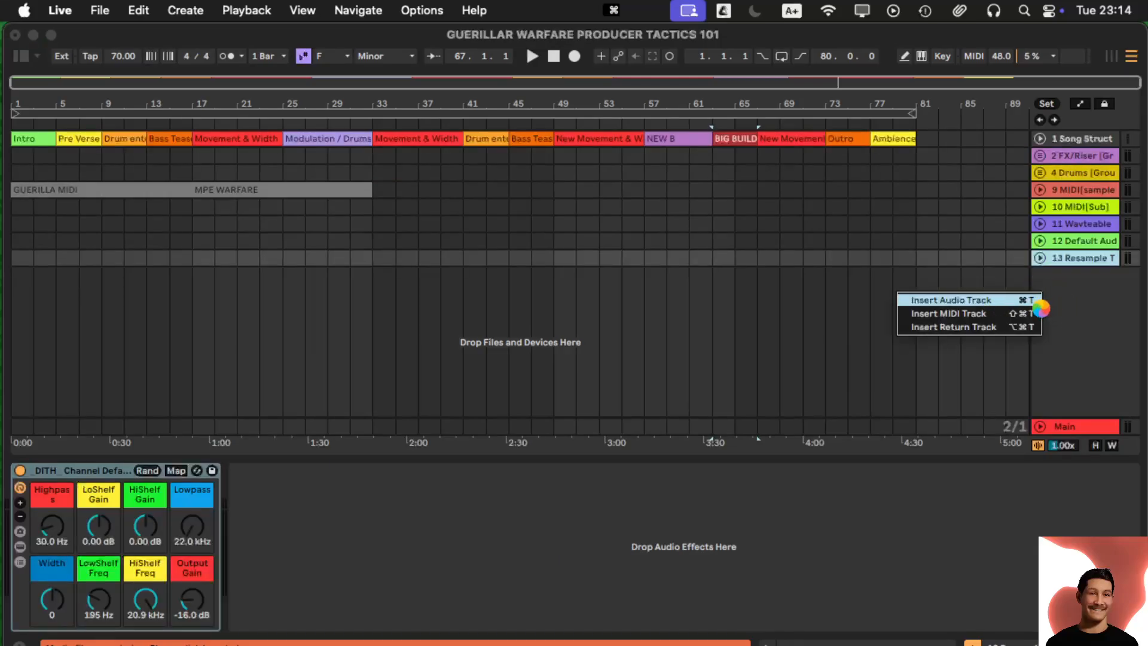
click(974, 301)
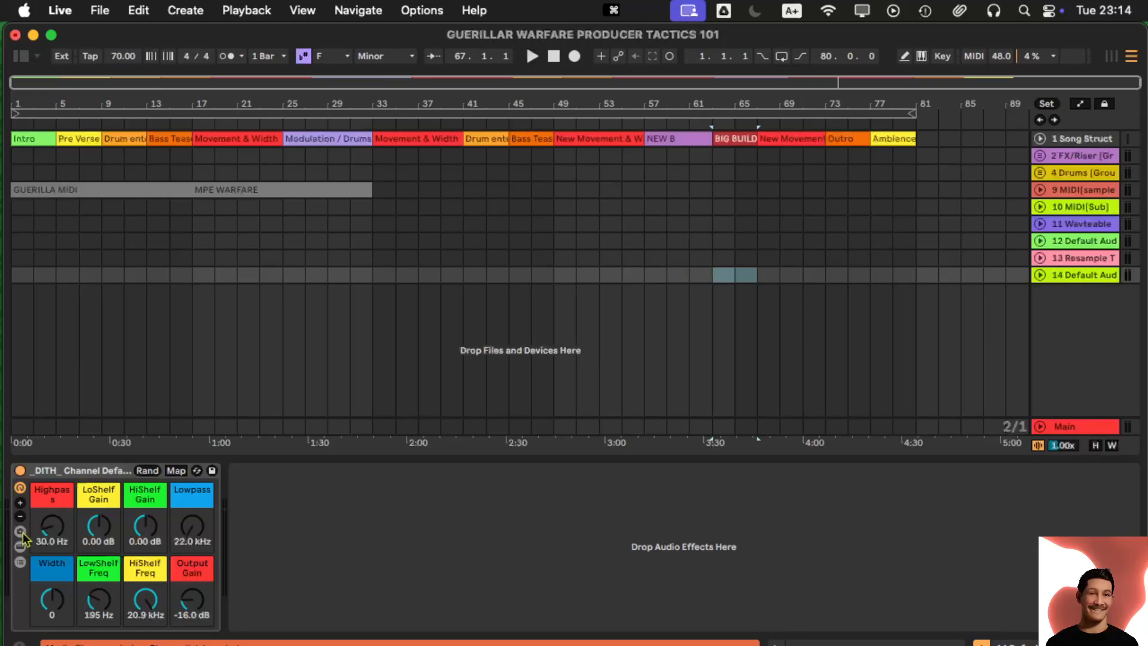
click(21, 546)
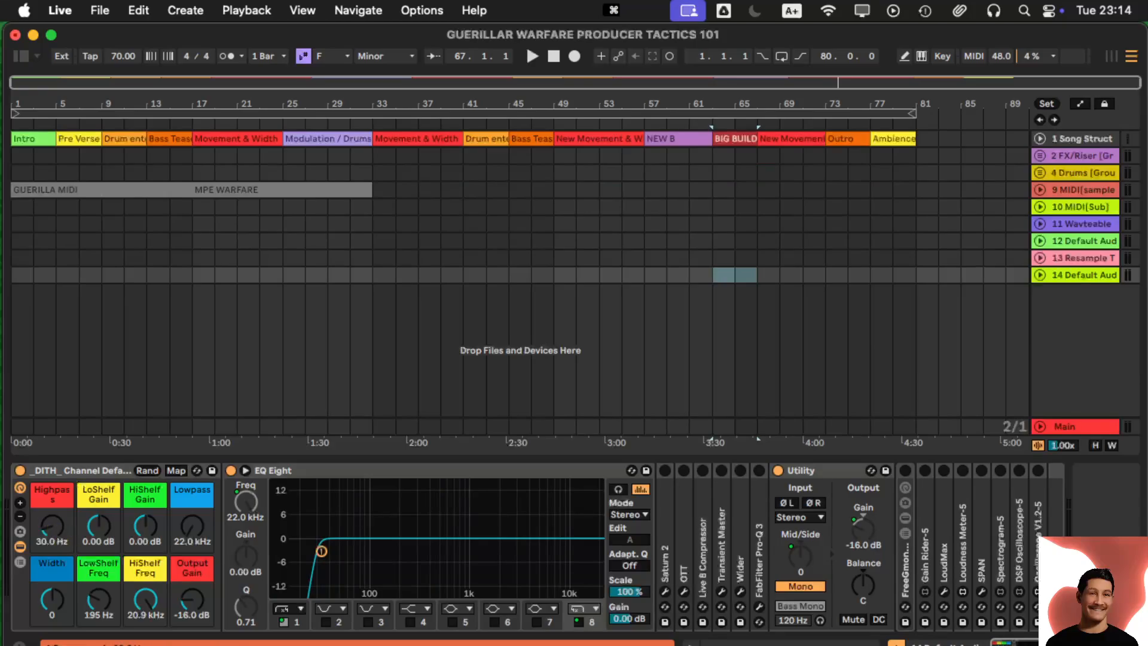
drag(53, 529, 53, 508)
key(super+z)
click(20, 546)
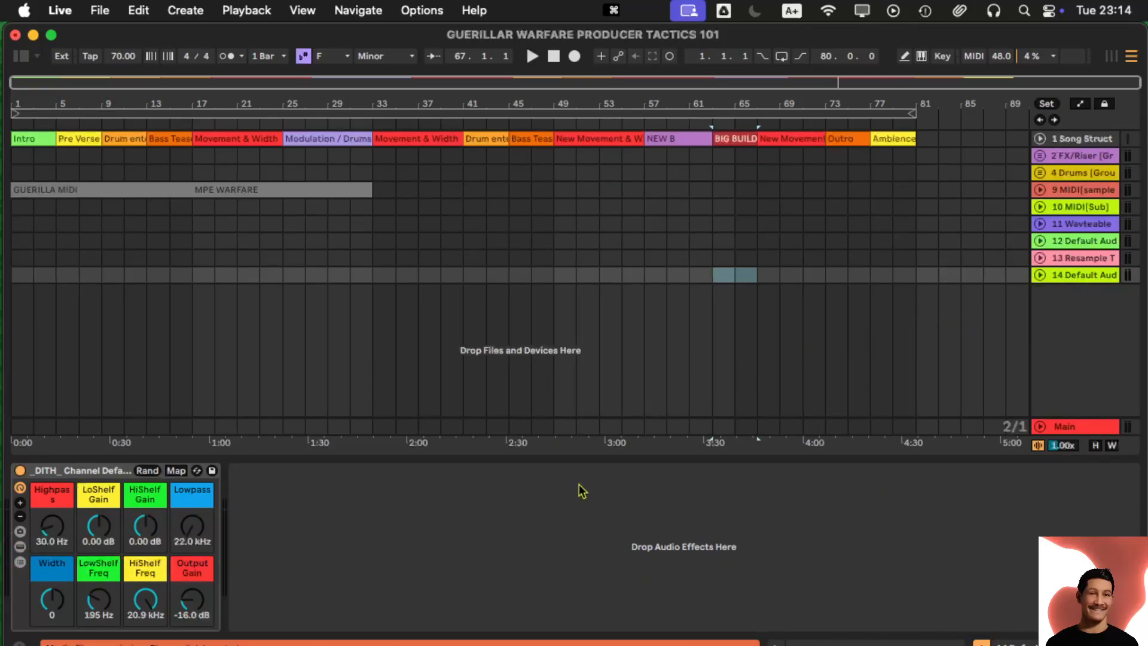
right_click(1059, 279)
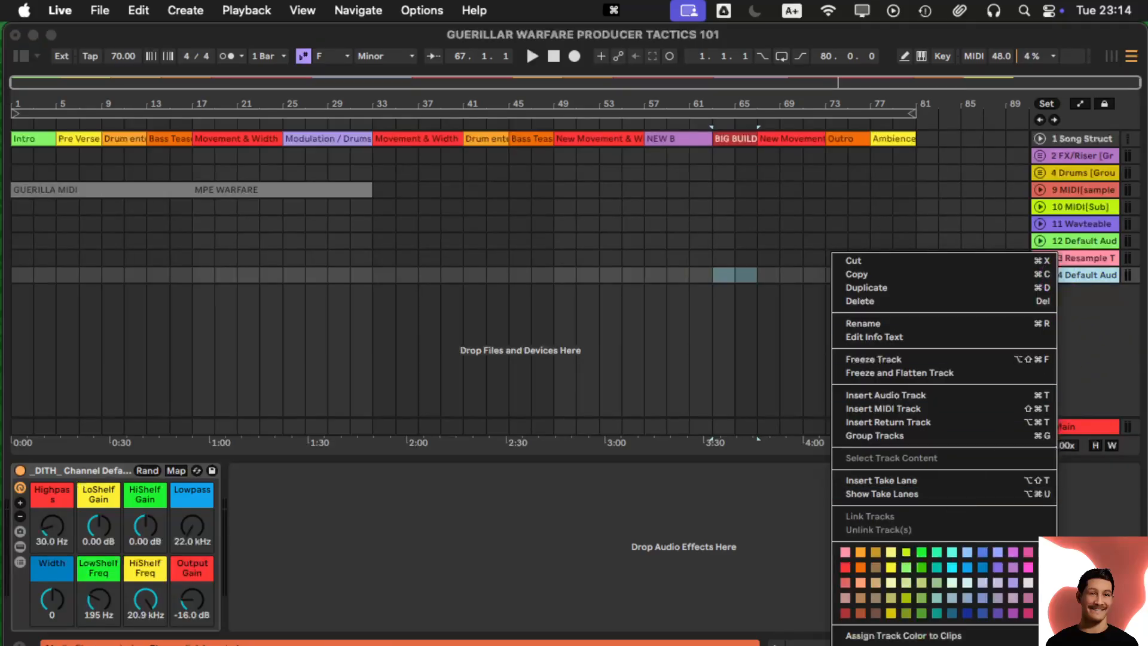
click(1112, 367)
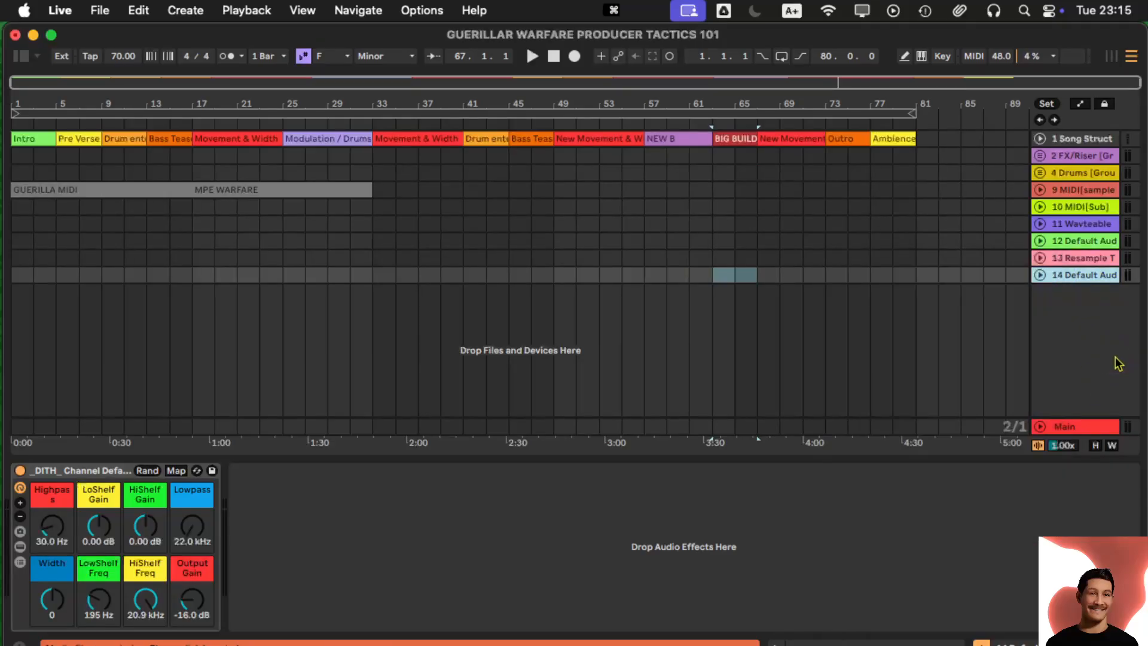
key(super+t)
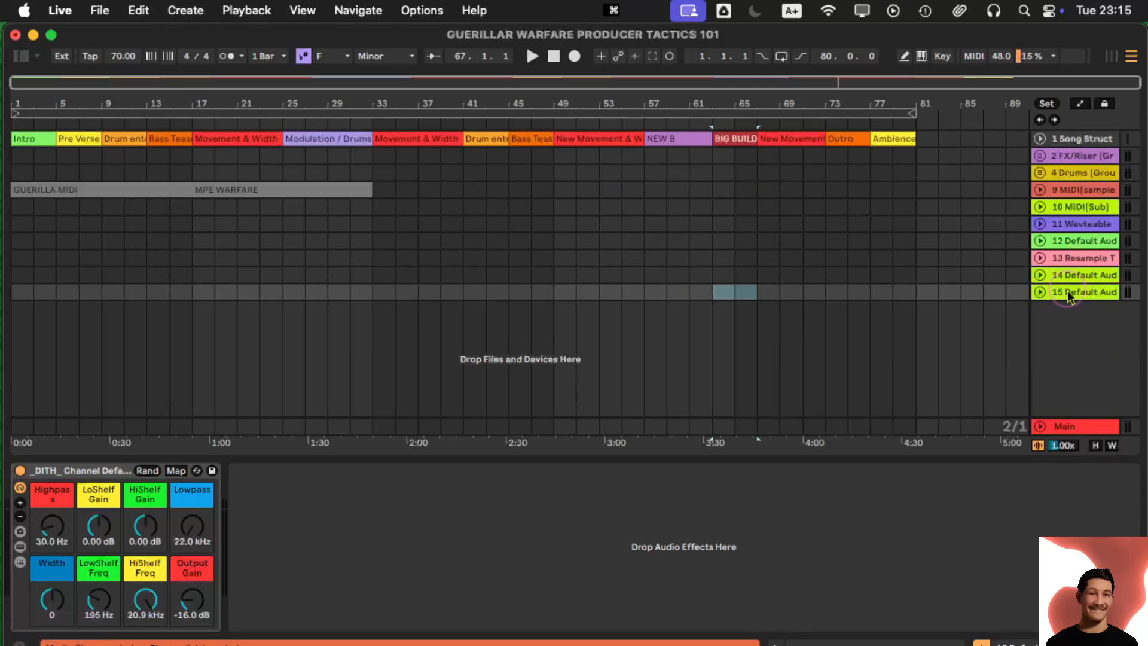
click(115, 474)
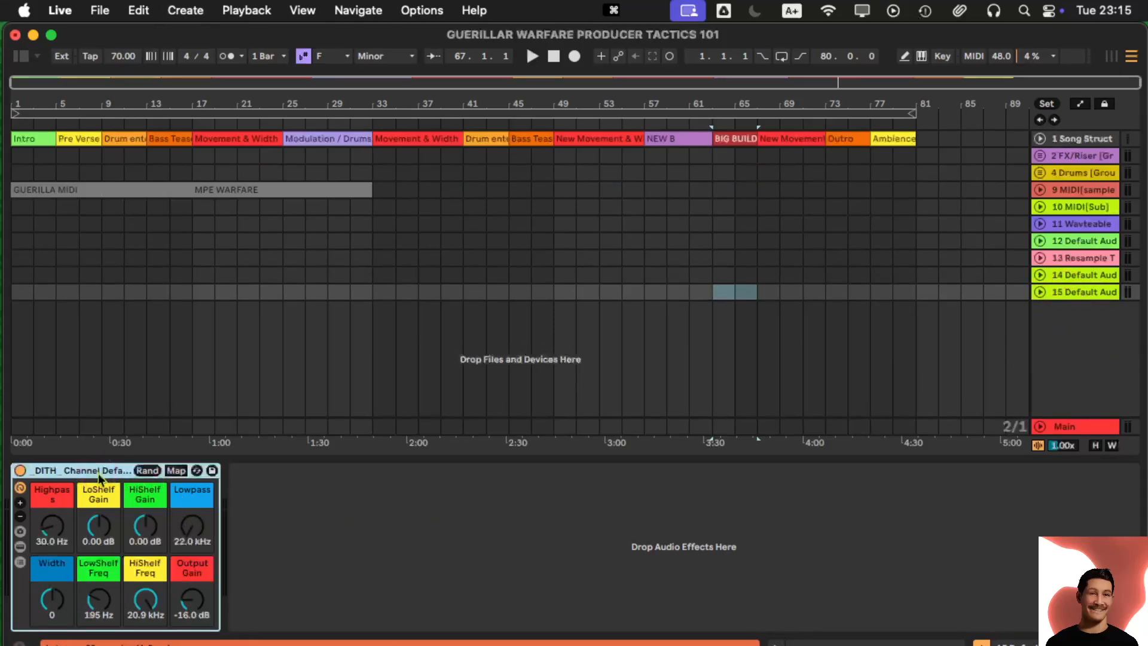
click(1089, 295)
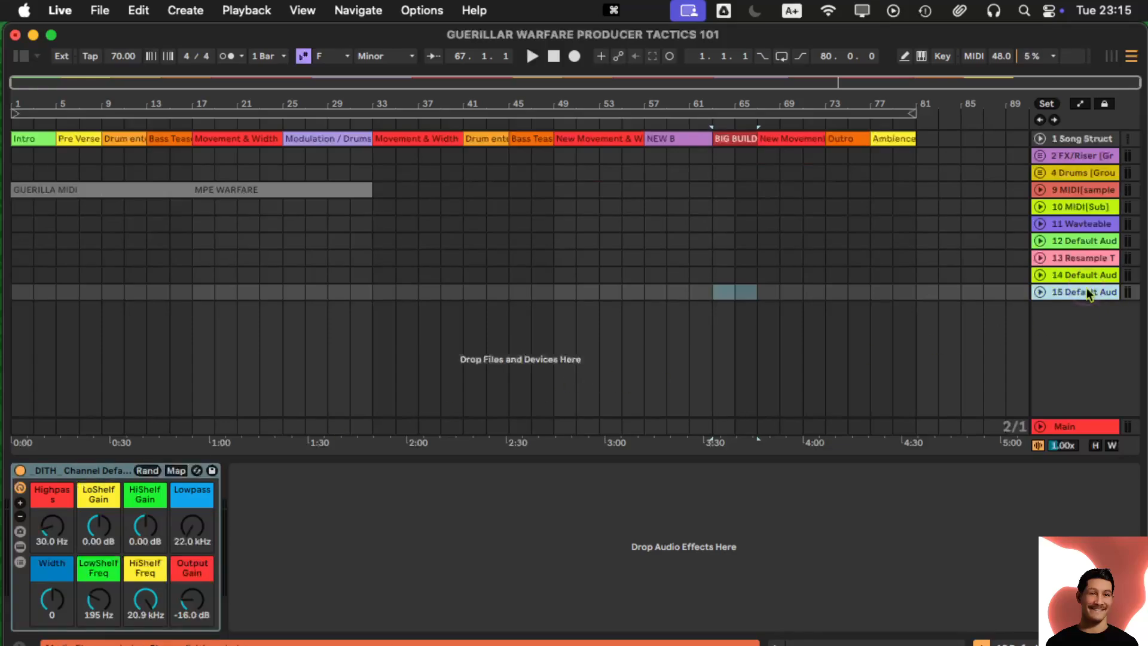
key(Delete)
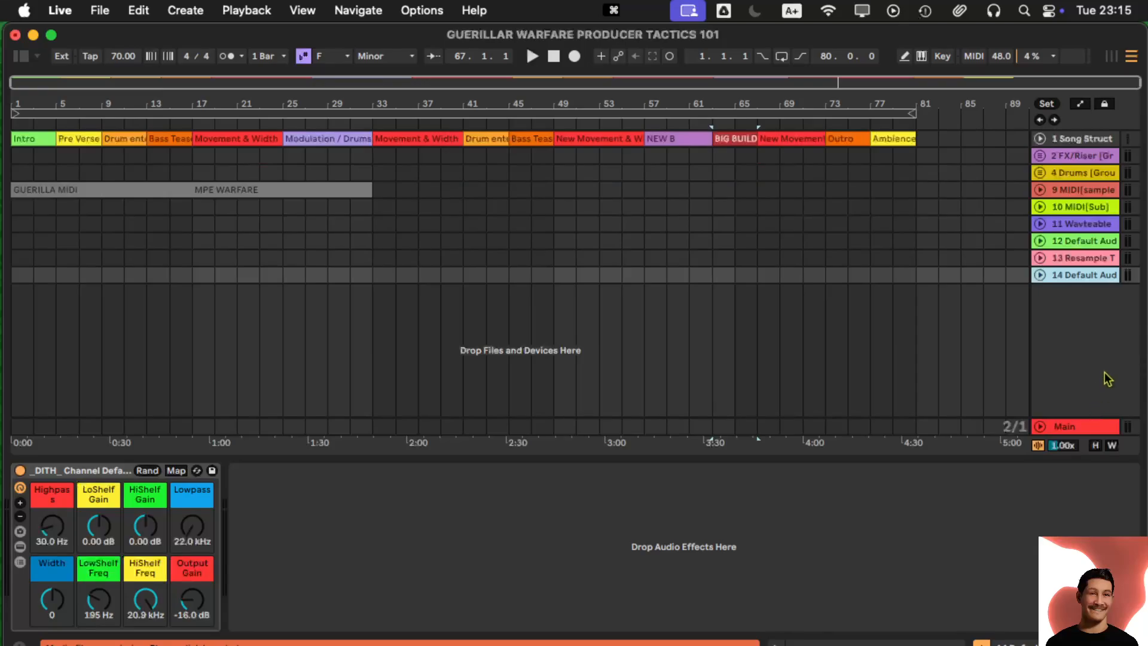
- Toggle the Main track's master channel rack off and on, then collapse it beside the Limiter
click(1067, 428)
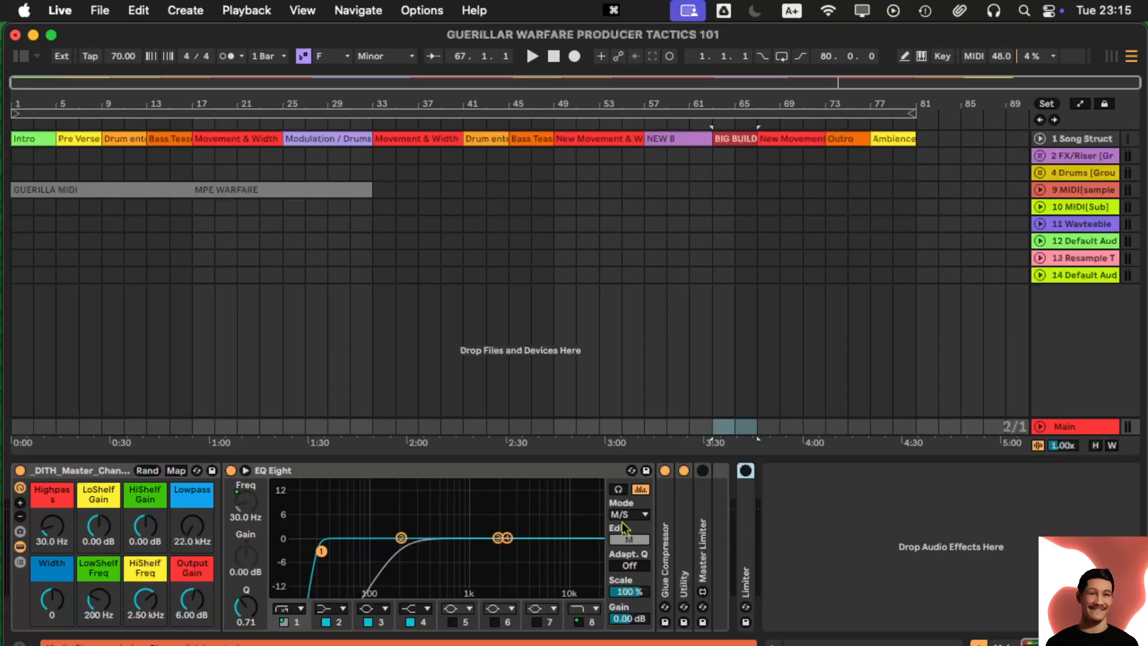
double_click(688, 509)
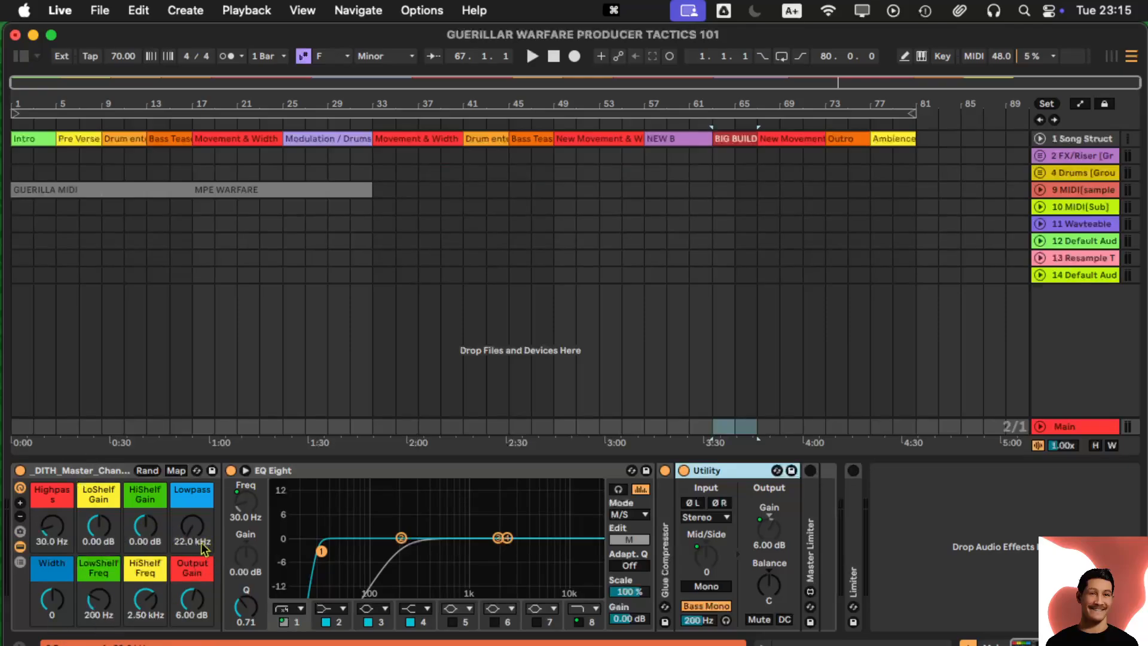
click(20, 471)
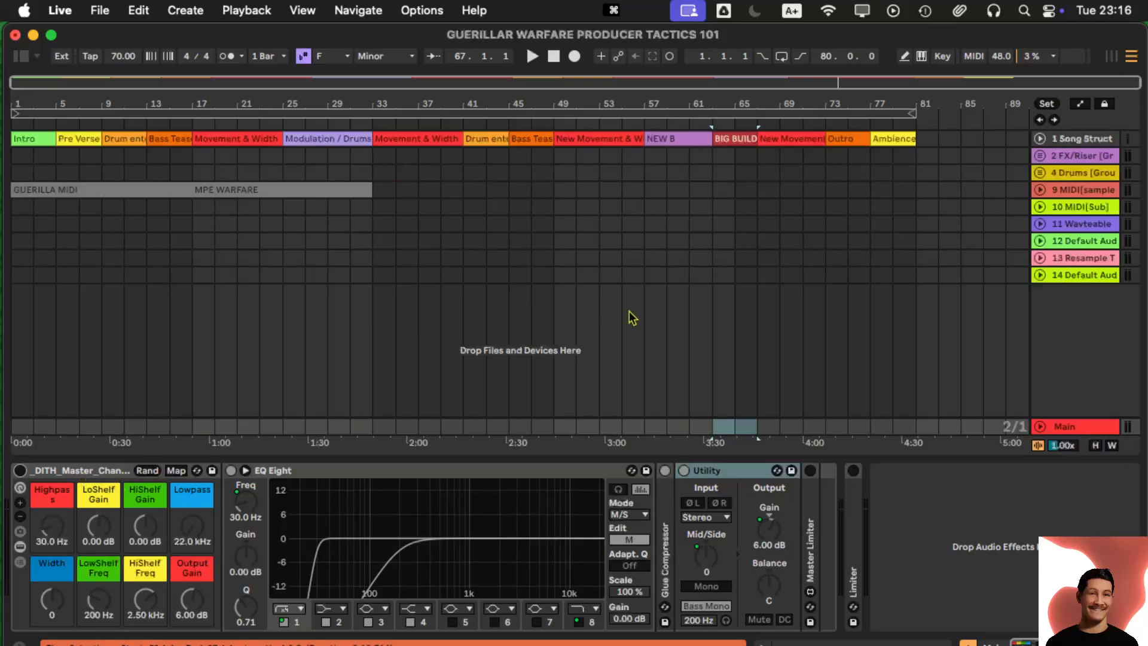
click(1071, 276)
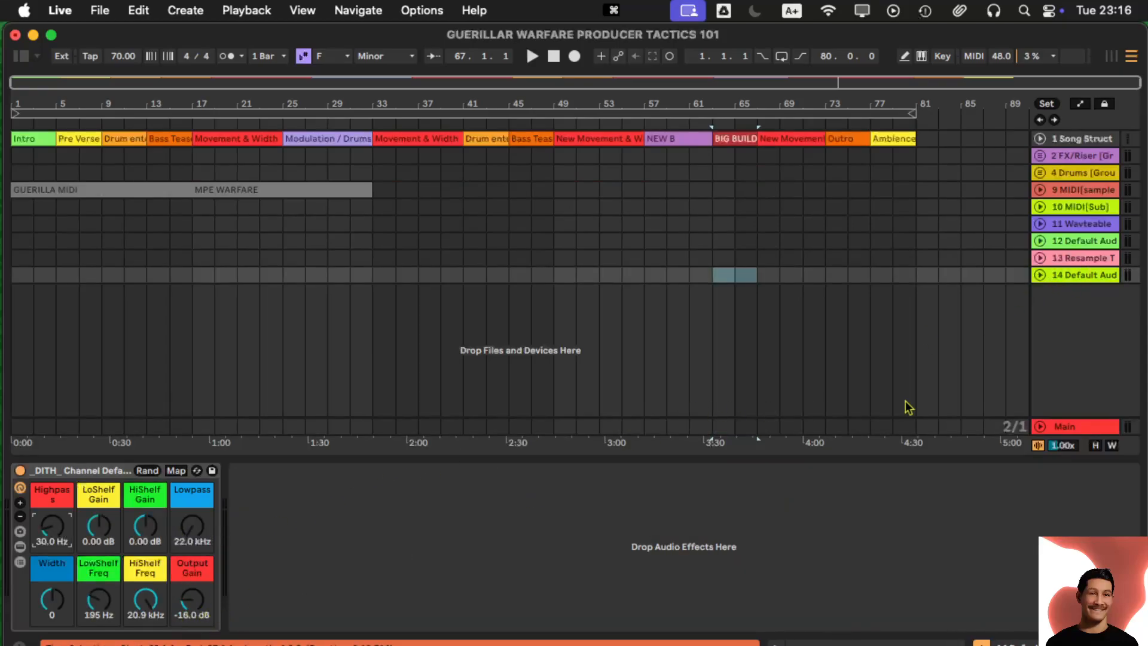
click(1060, 426)
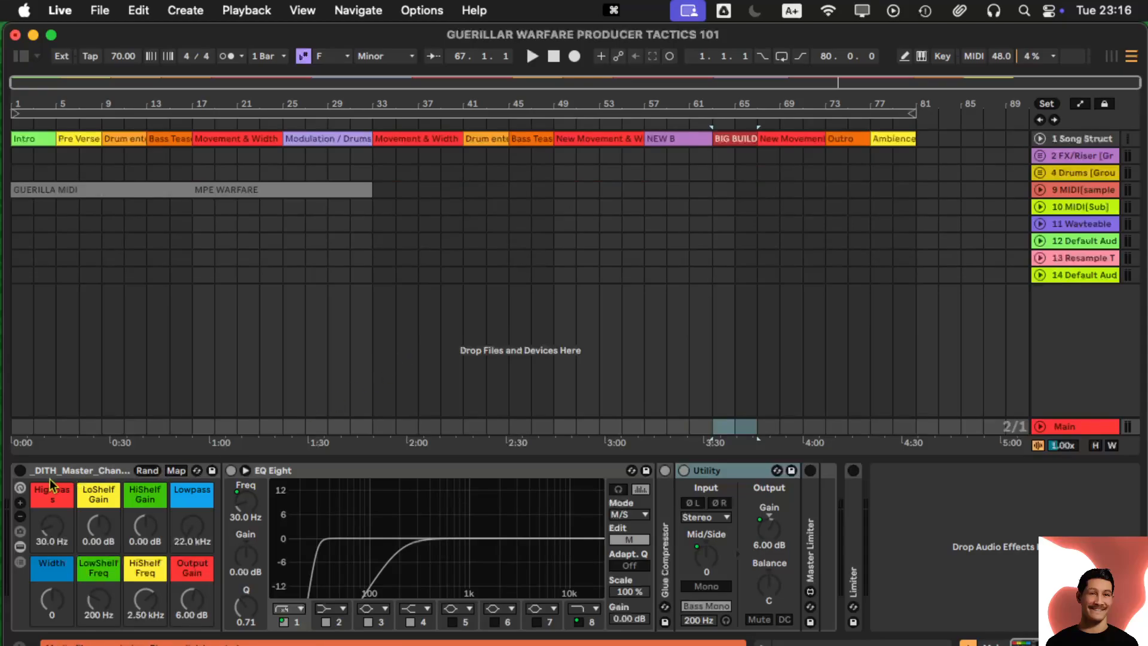
click(20, 471)
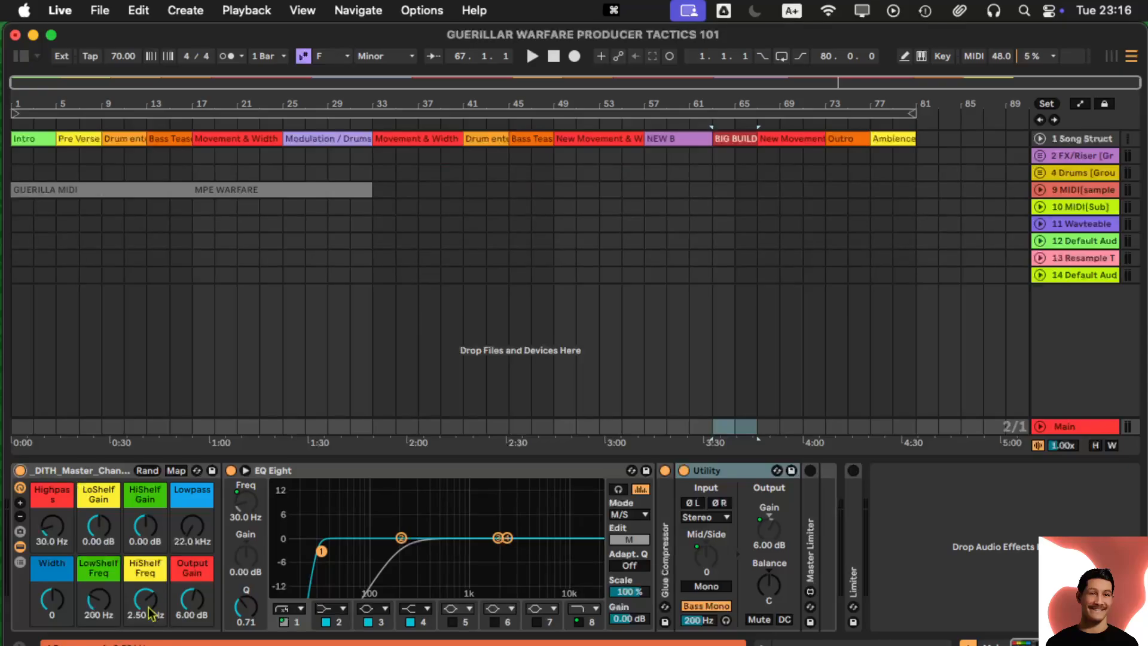
double_click(111, 470)
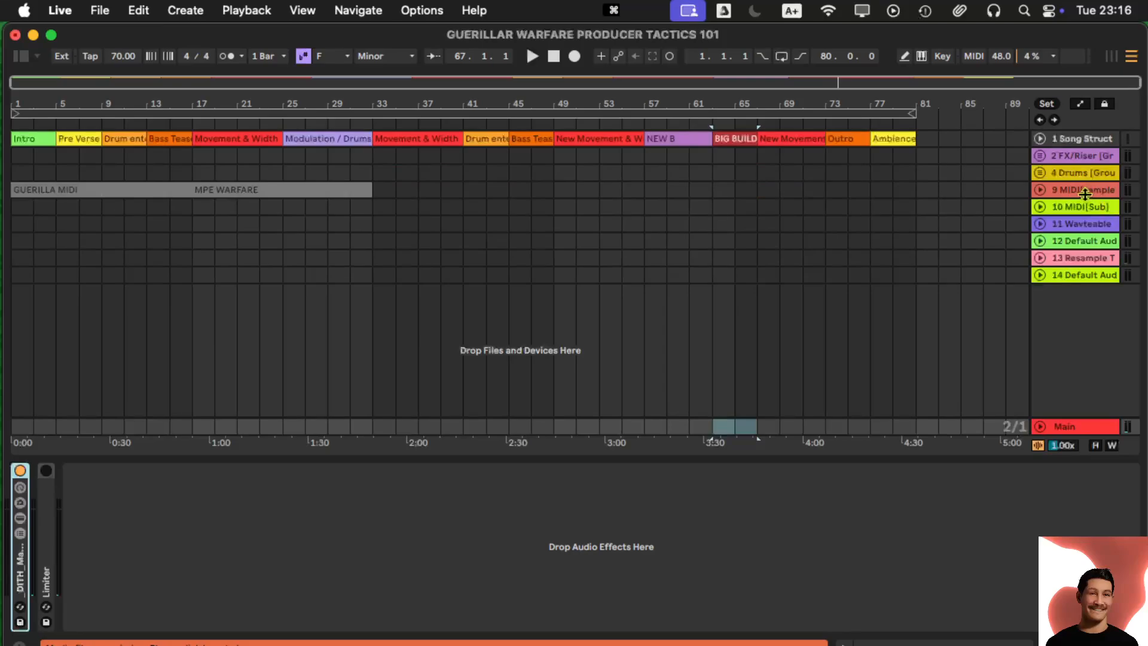
- Fold the 4 Drums group, select track 9, and expand its ALL WET Simpler to show the sample
click(1042, 174)
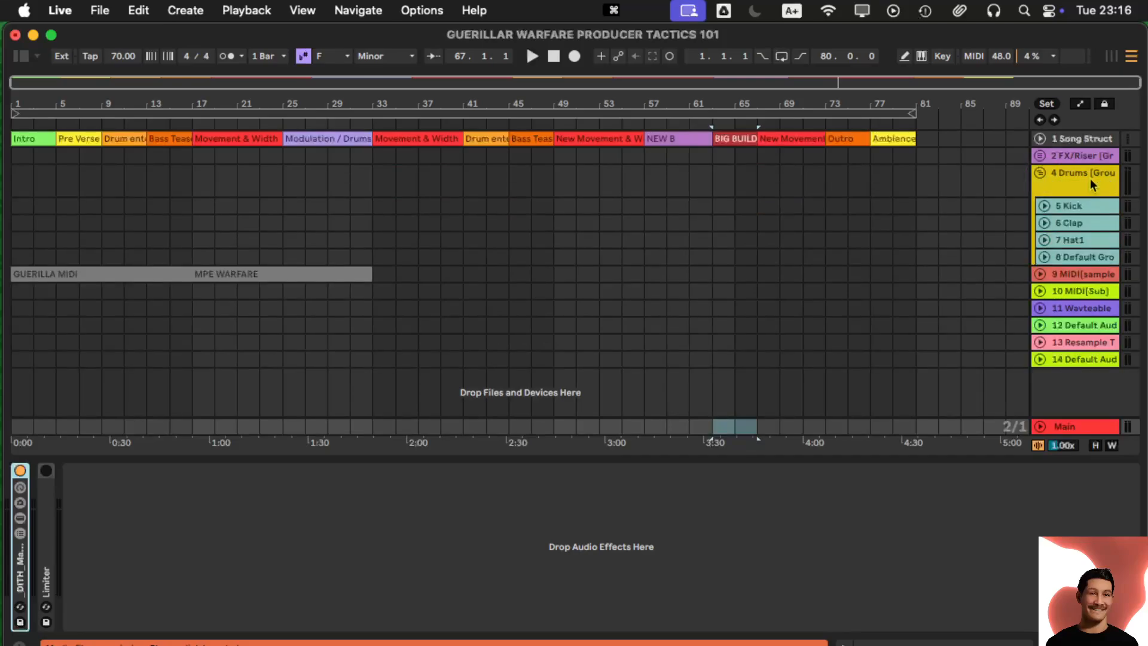
click(1041, 174)
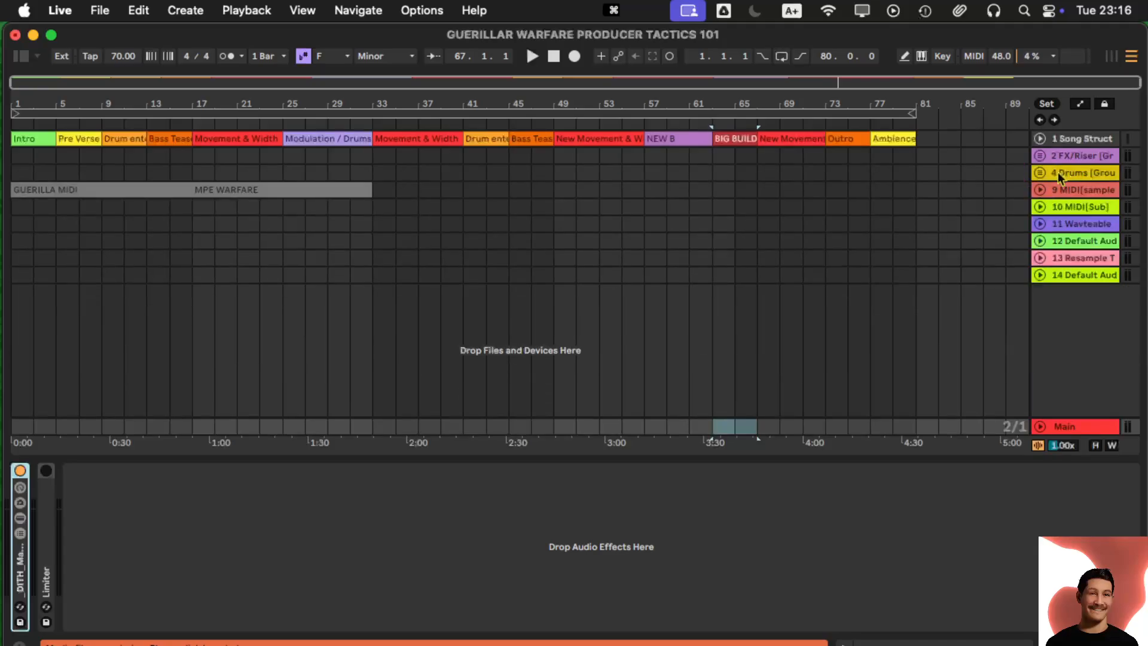
click(1057, 190)
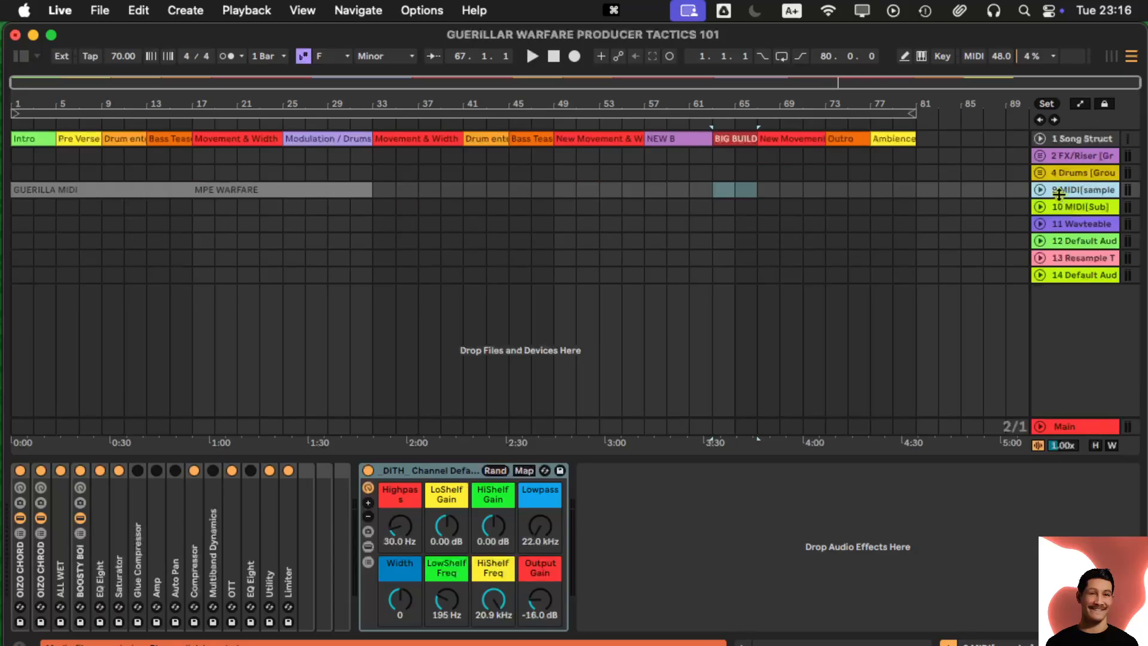
double_click(21, 579)
double_click(22, 579)
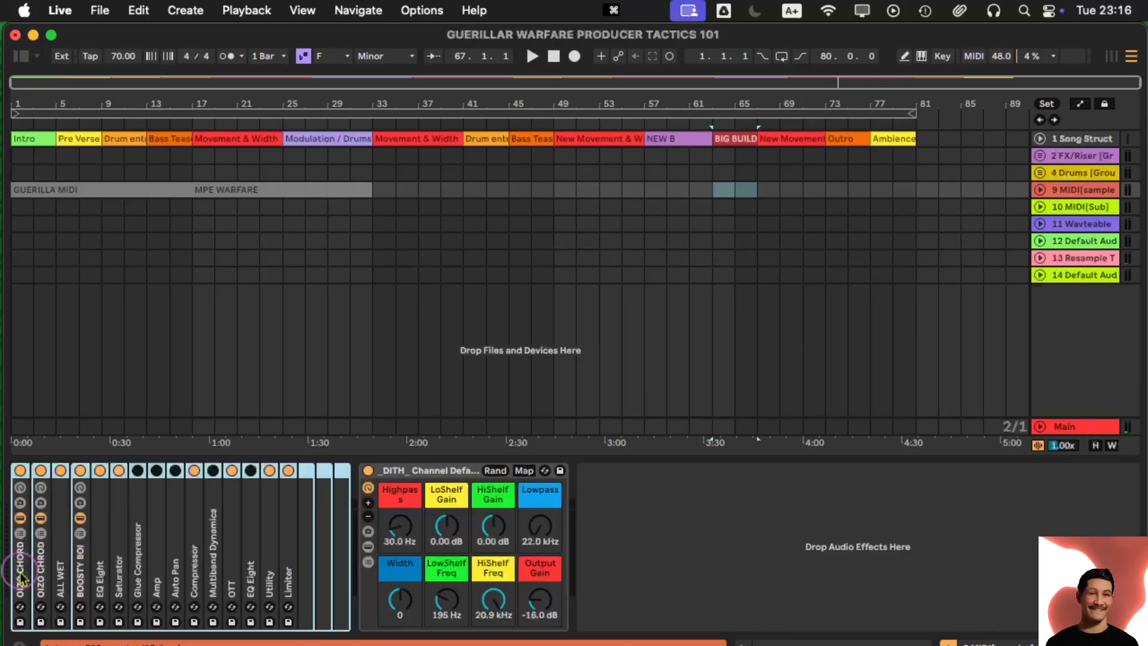
double_click(61, 571)
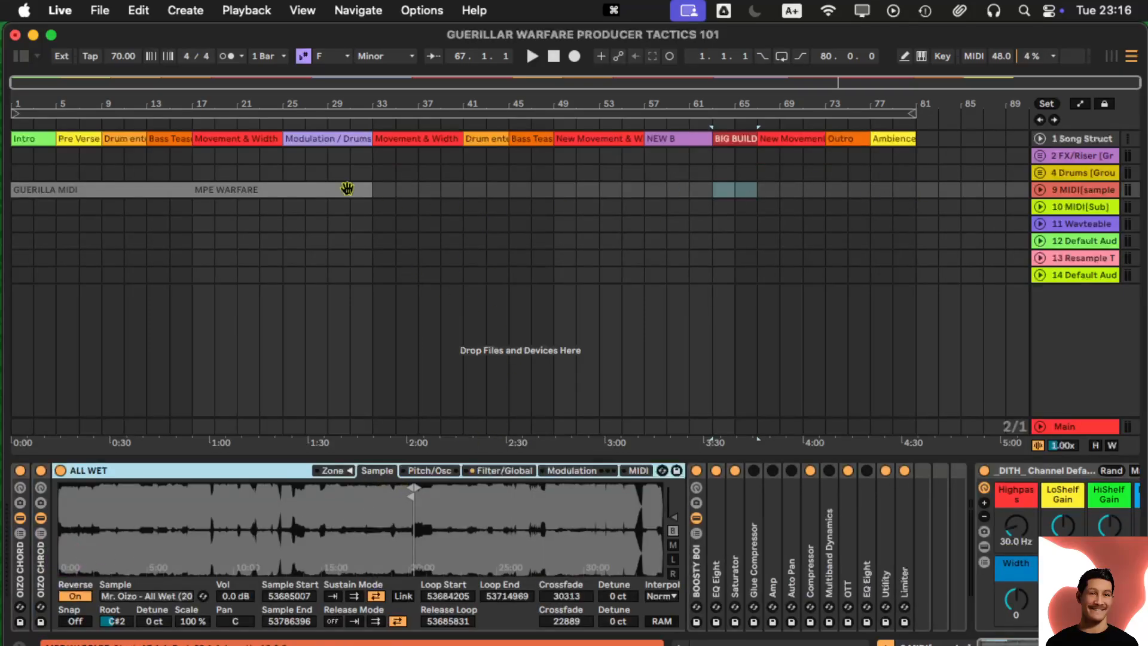
- Select bars 1–34 and reactivate the greyed-out GUERILLA MIDI and MPE WARFARE clips
click(402, 194)
drag(394, 192, 3, 188)
key(0)
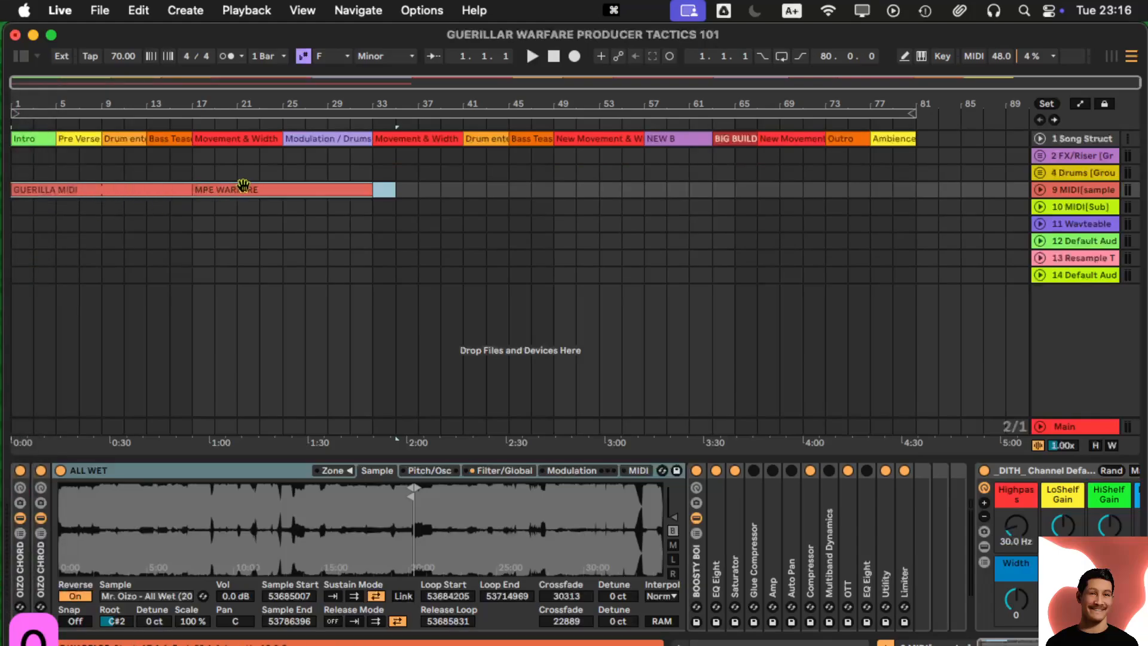
- Play the arrangement briefly to audition the reactivated clips, then stop
key(space)
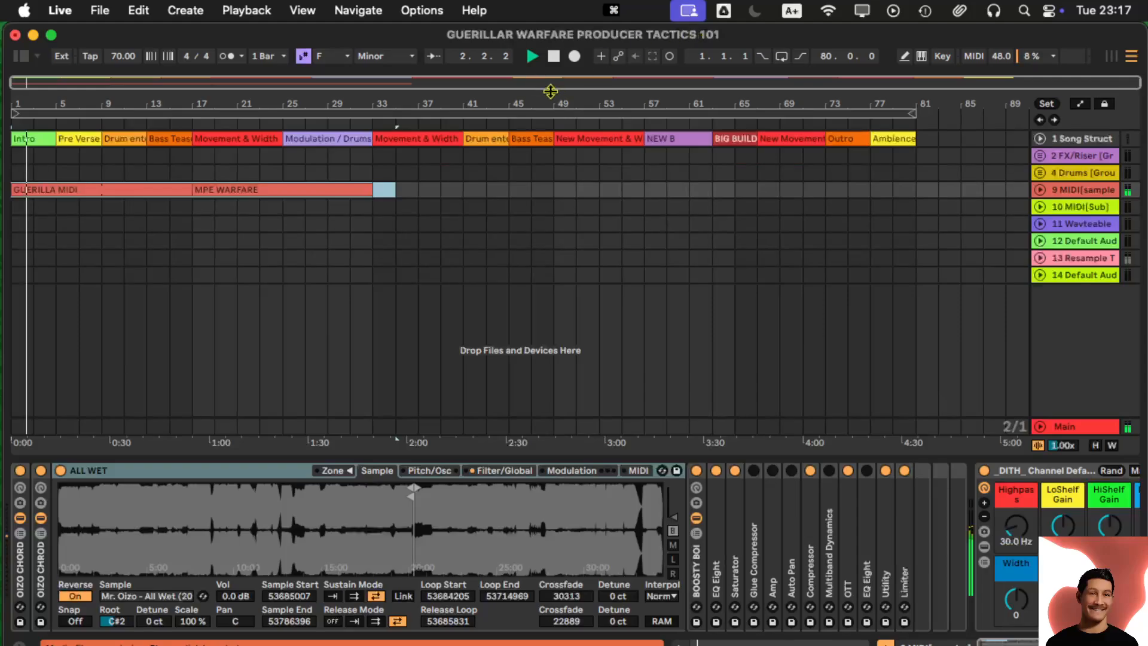
key(space)
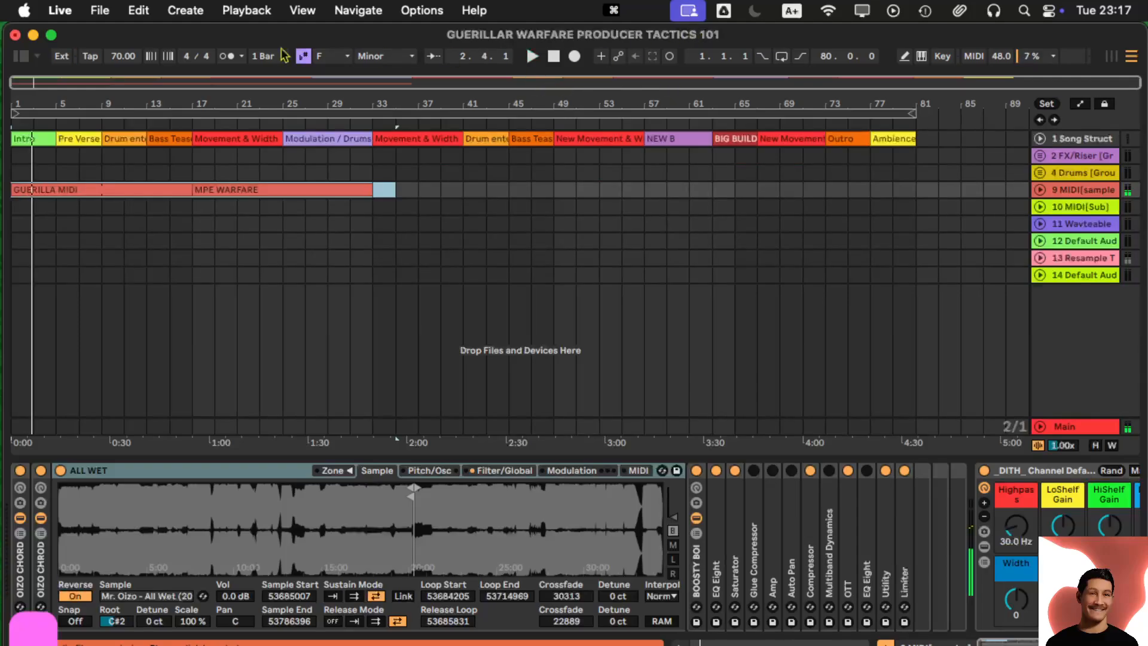
click(60, 11)
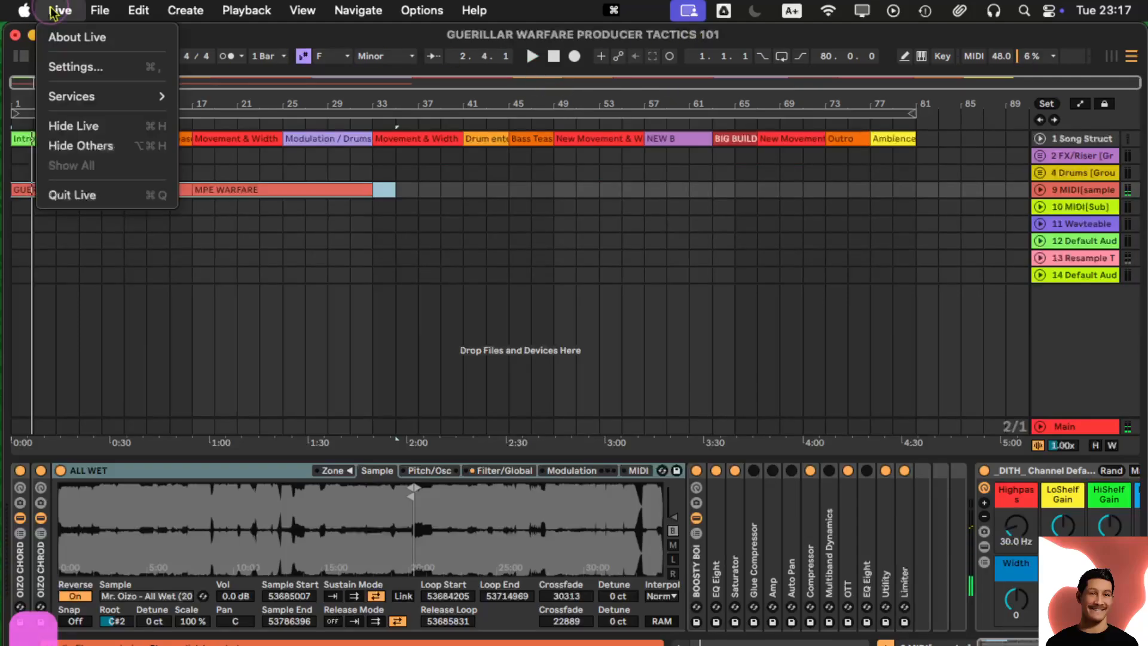
- Set the Audio Output Device to Use System Device, then start playback
click(102, 67)
click(703, 169)
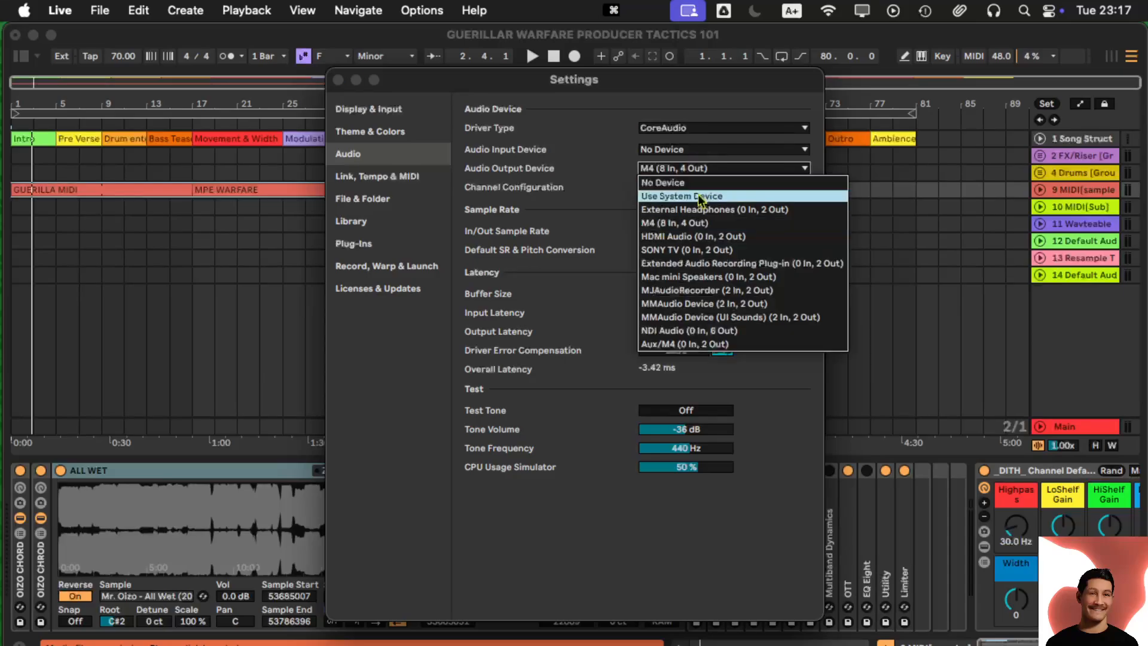
click(339, 80)
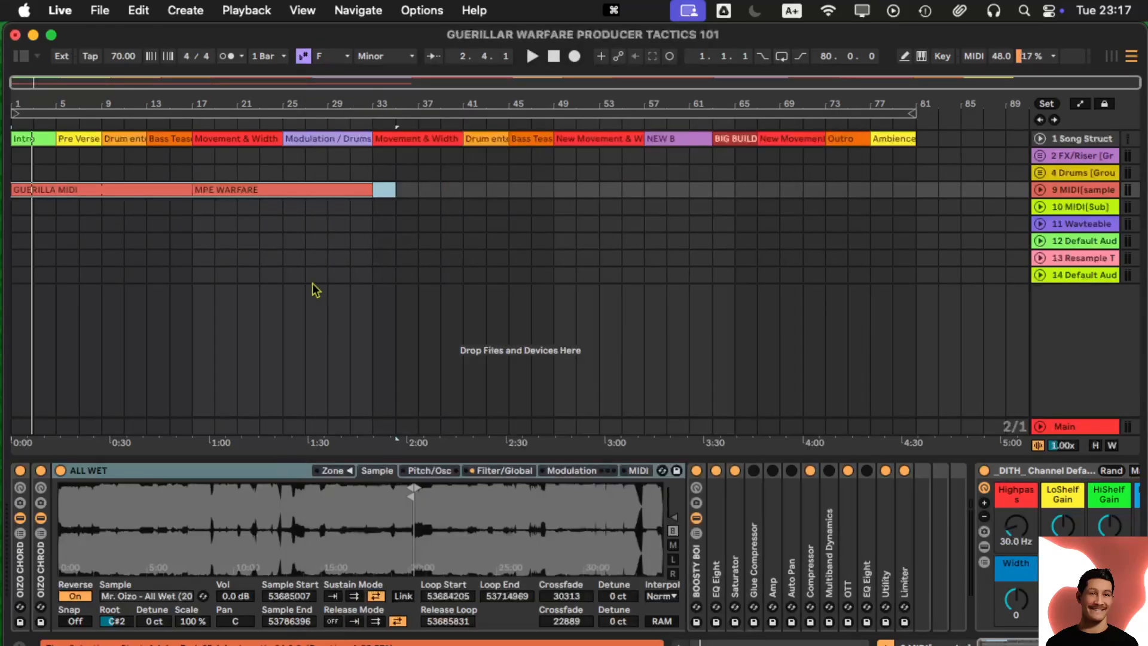
key(space)
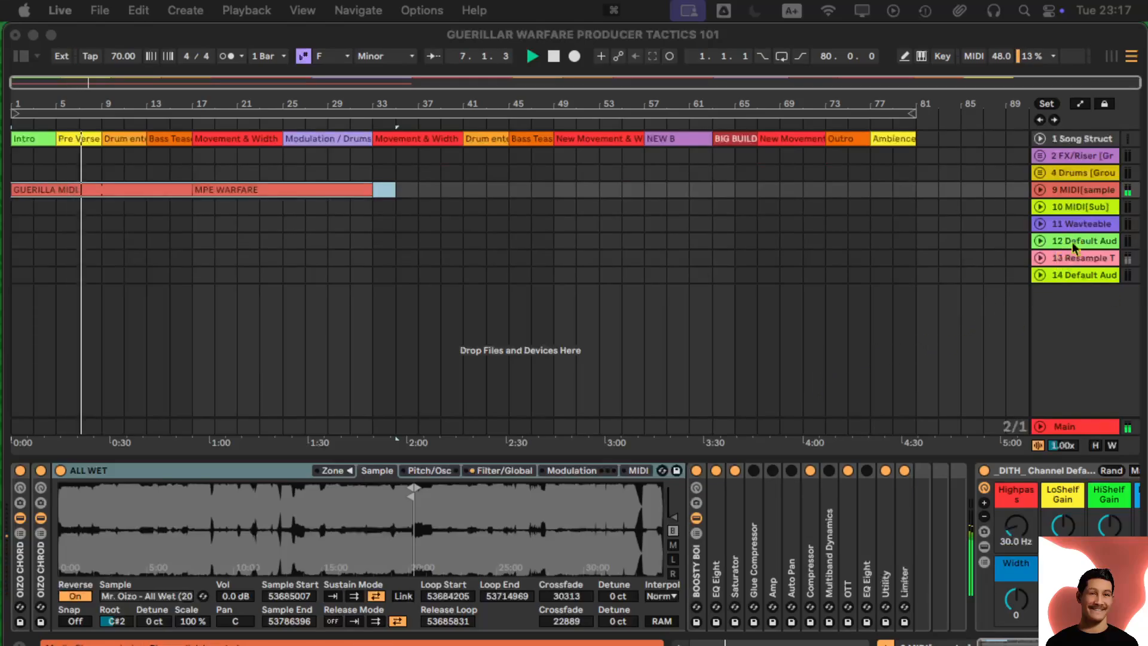
click(1088, 281)
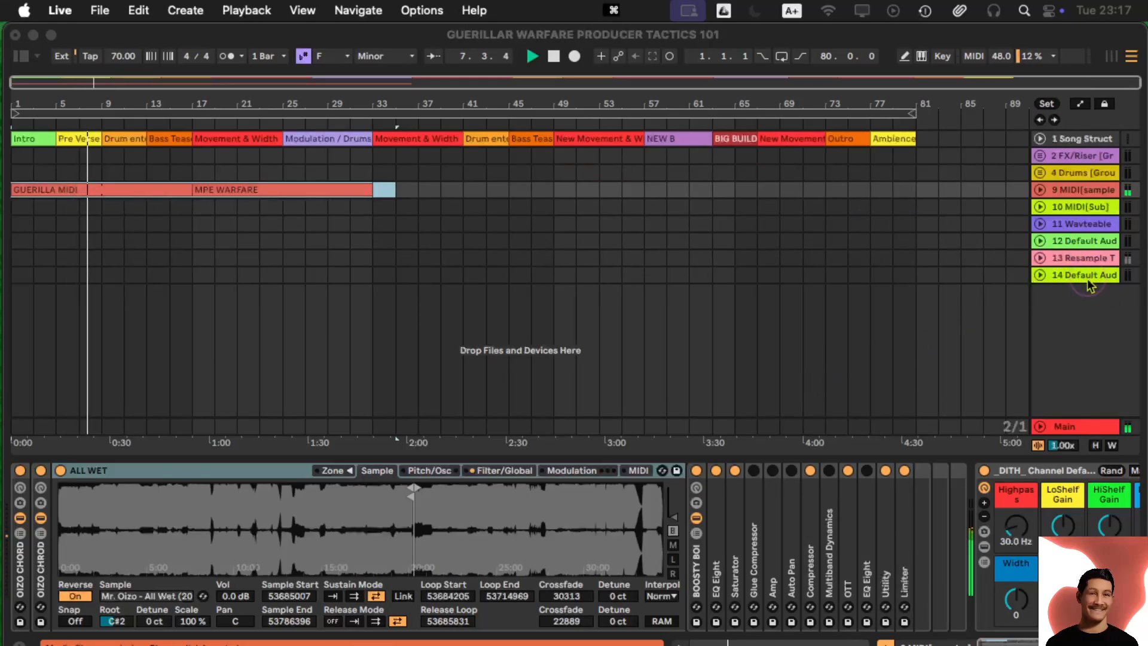
- Delete track 14, undoing an accidental deletion of the MIDI clips first
key(BackSpace)
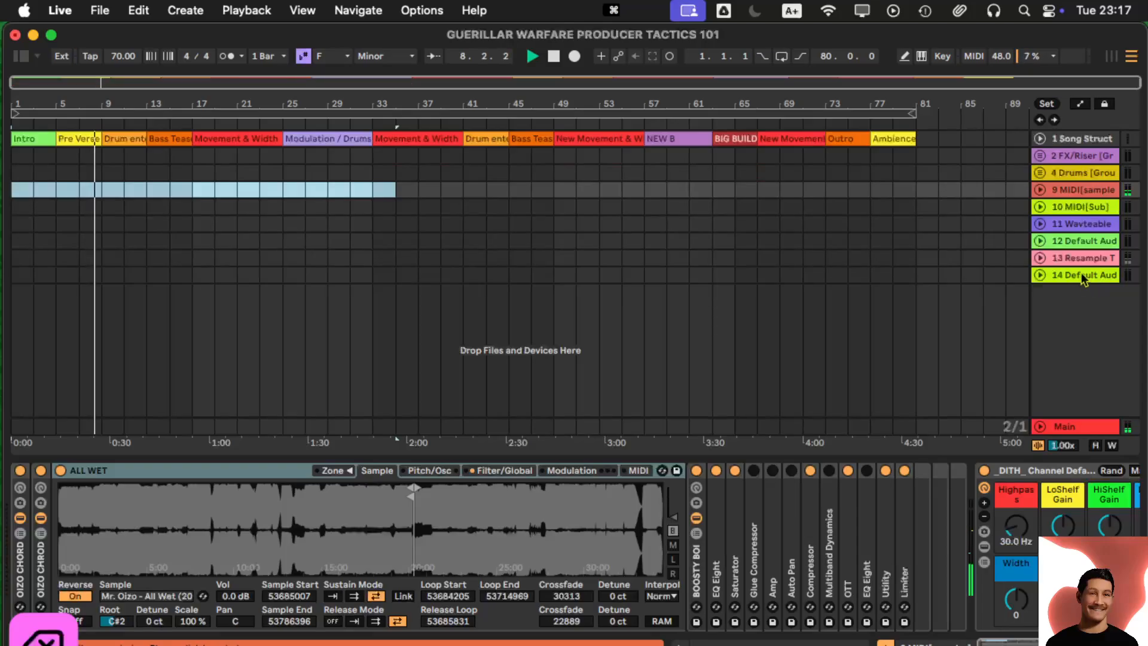
click(1077, 270)
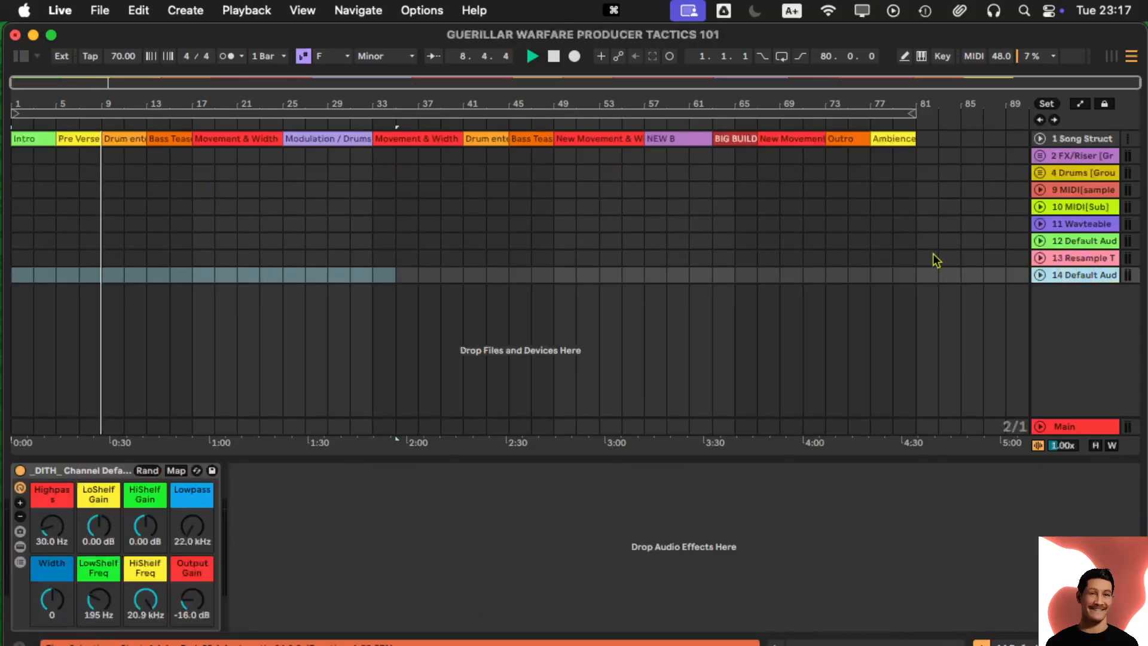
key(super+z)
key(super+z)
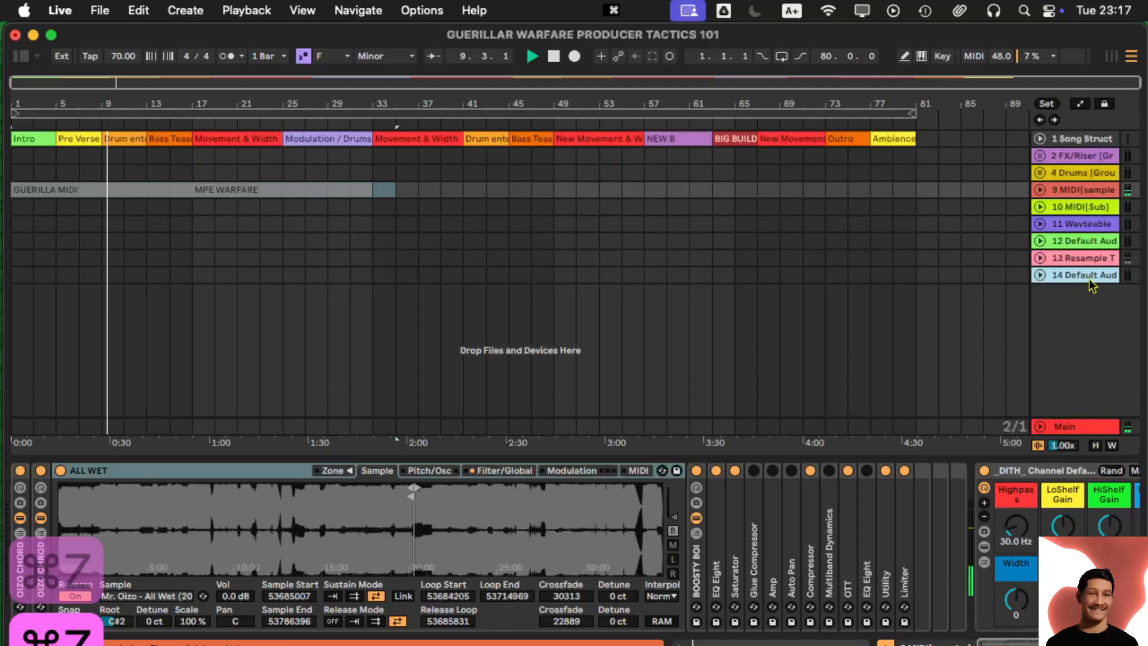
click(1090, 280)
key(BackSpace)
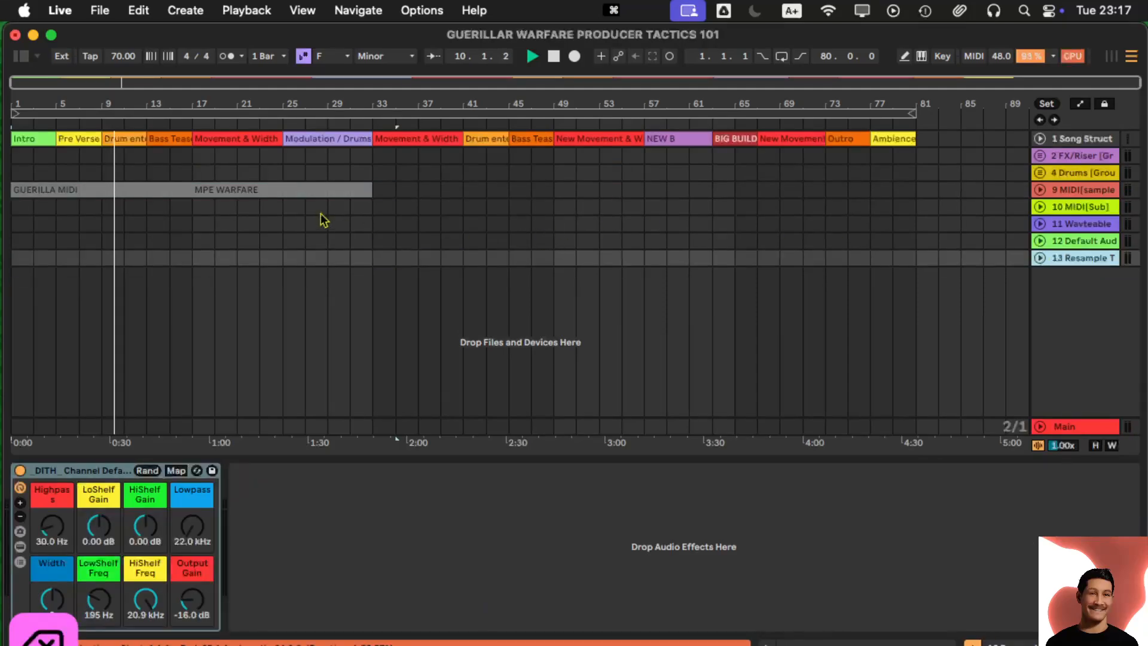
- Stop playback and unfold track 13, the Resample Track, to full height
drag(378, 193, 9, 191)
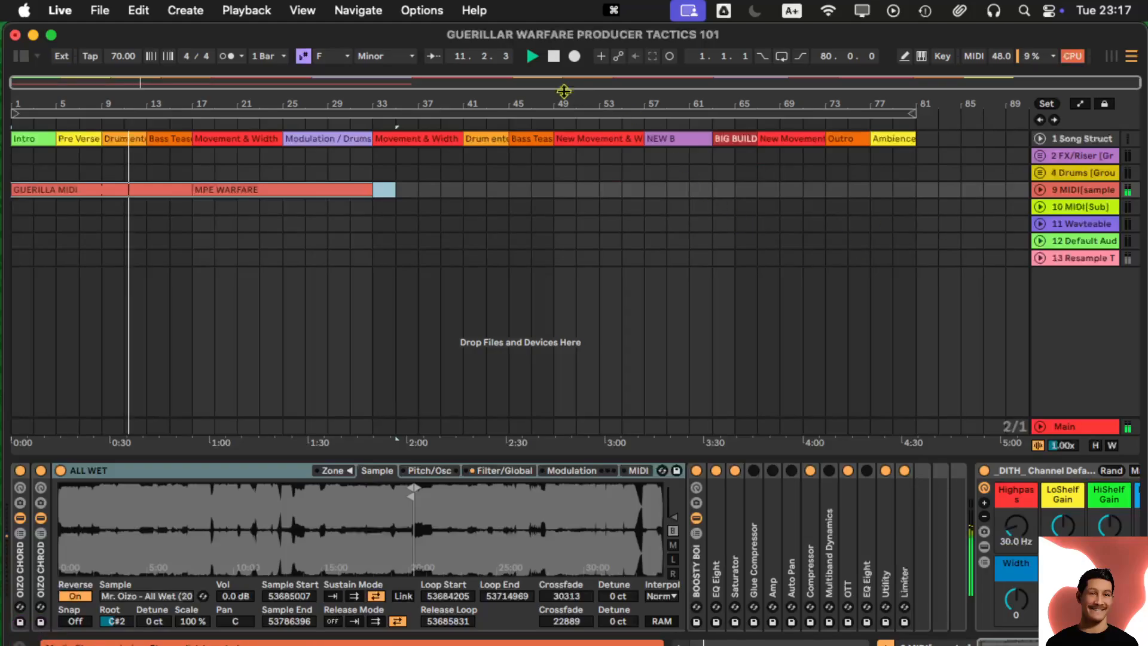
click(553, 56)
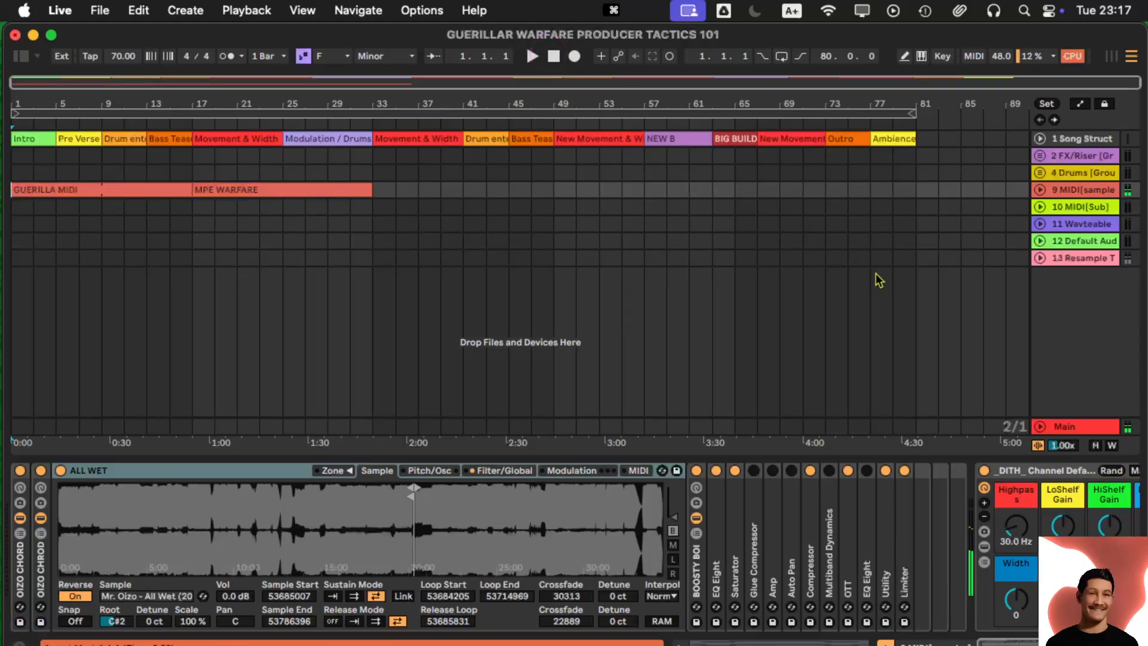
click(1039, 258)
click(1064, 263)
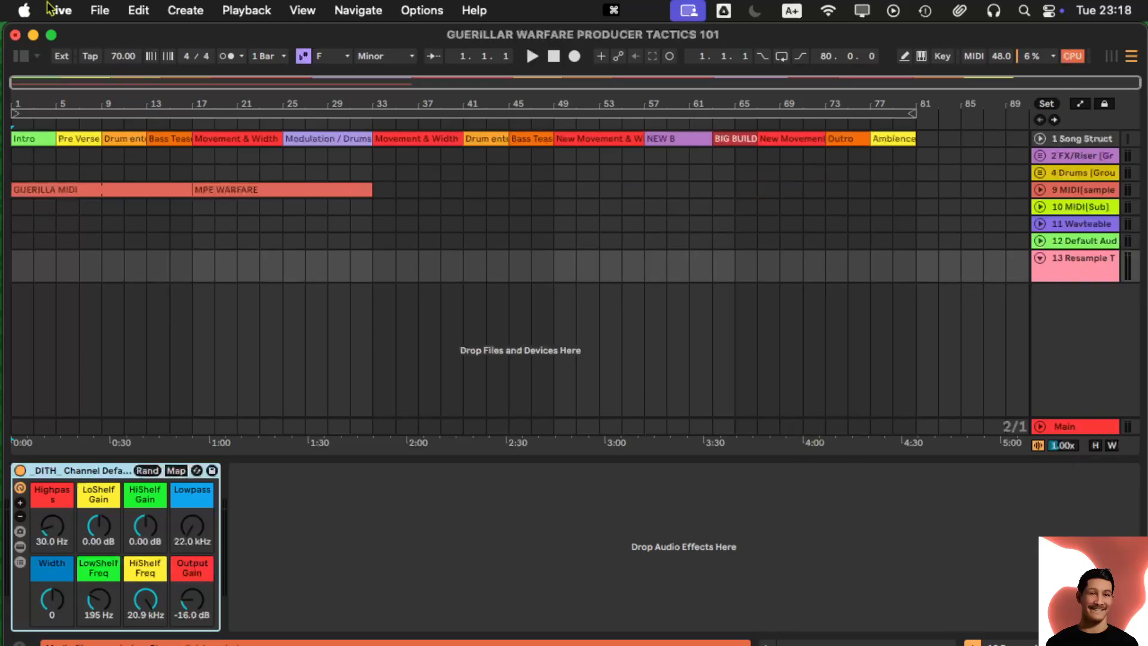
- Show In/Out routing in the arrangement track headers
click(305, 12)
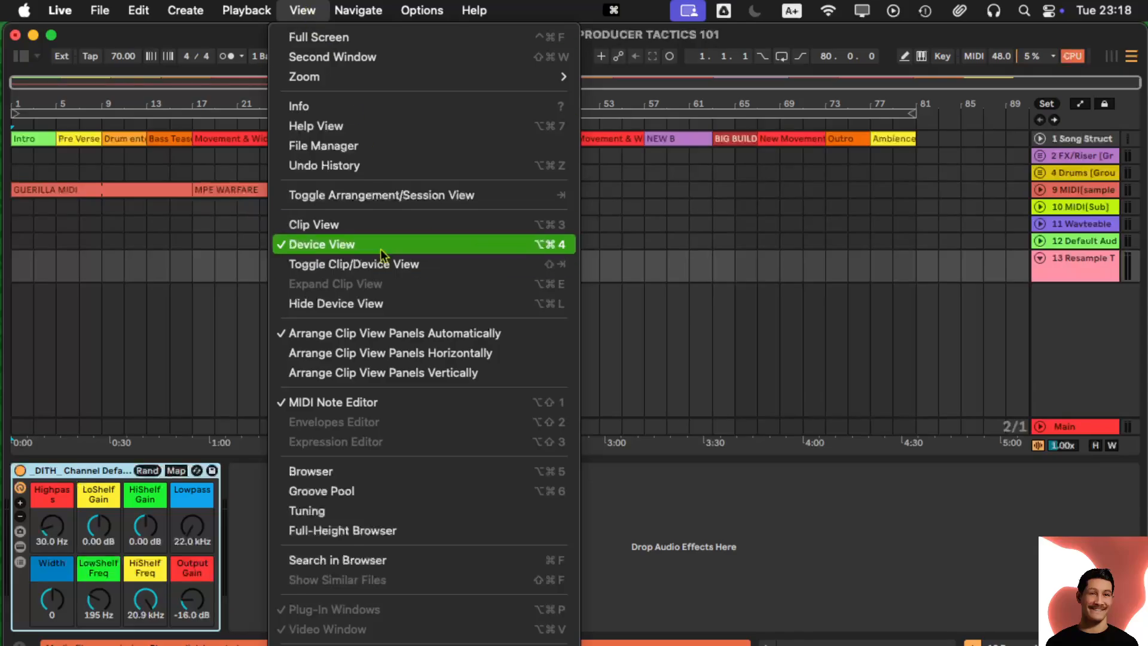
scroll(383, 335, down, 5)
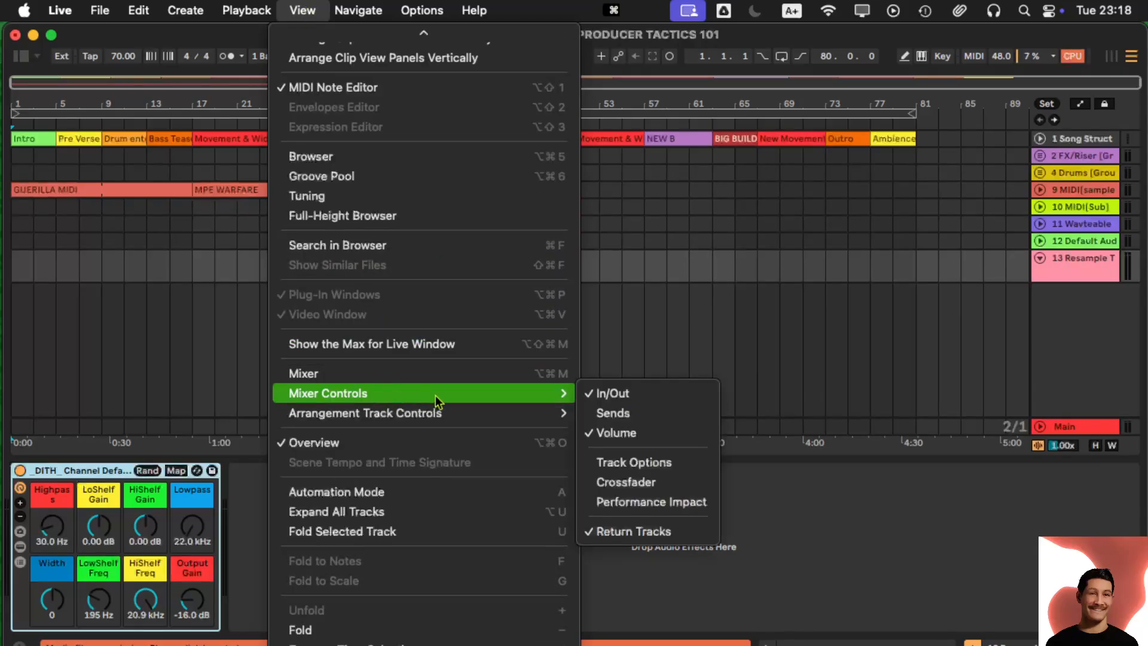
mouse_move(482, 418)
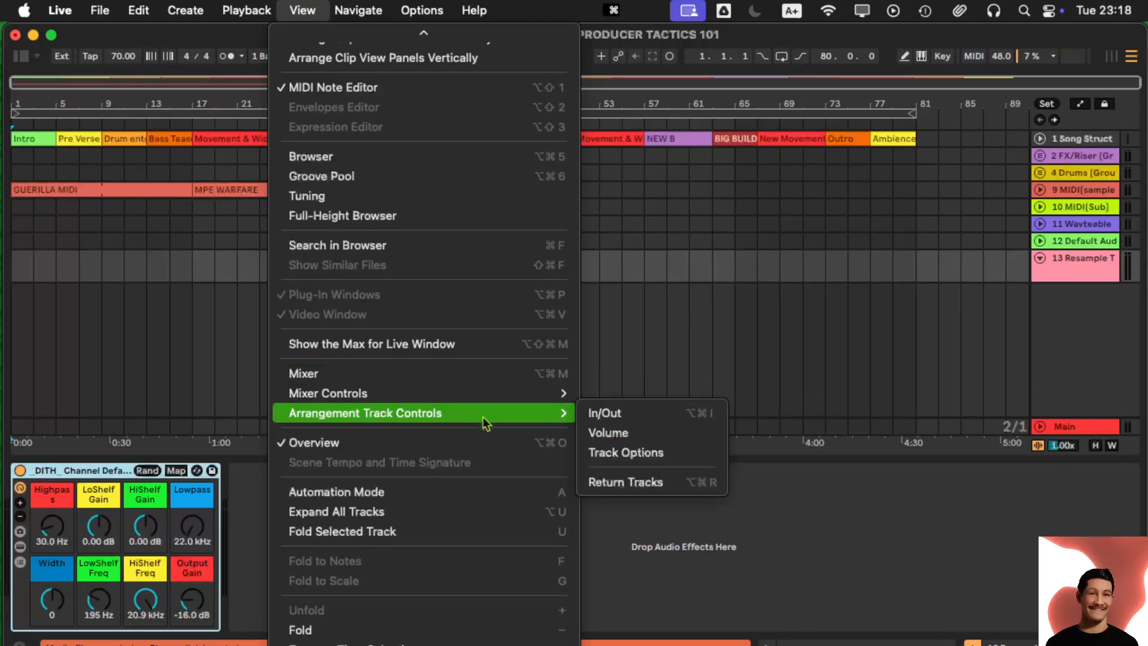
click(631, 419)
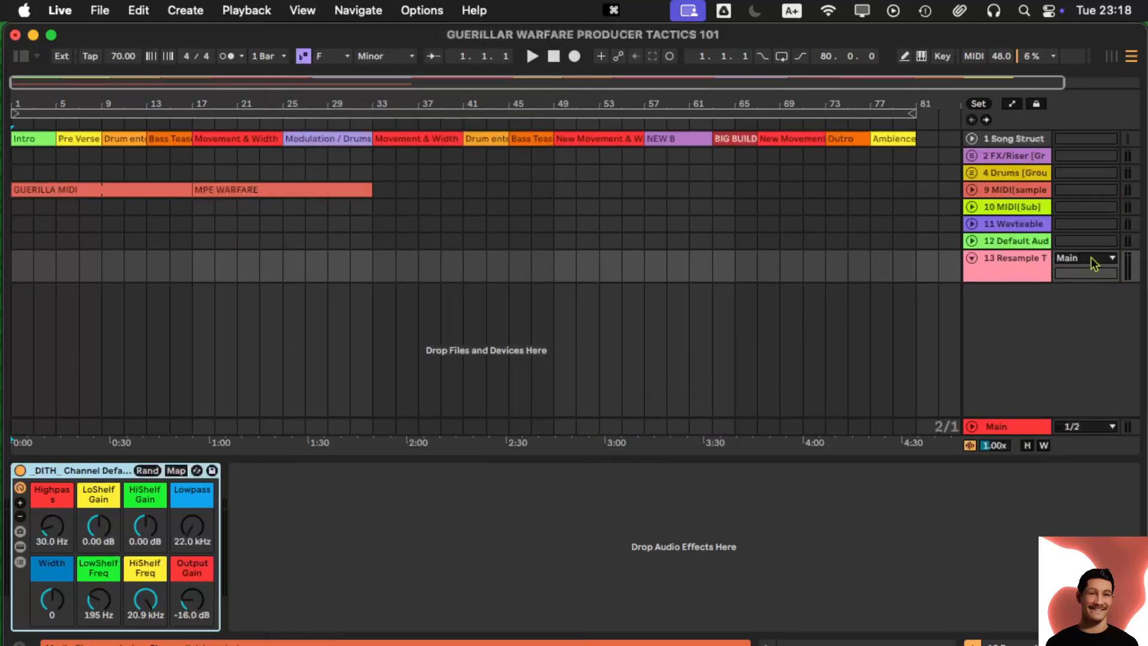
- Show Volume fields in the arrangement track headers
click(307, 17)
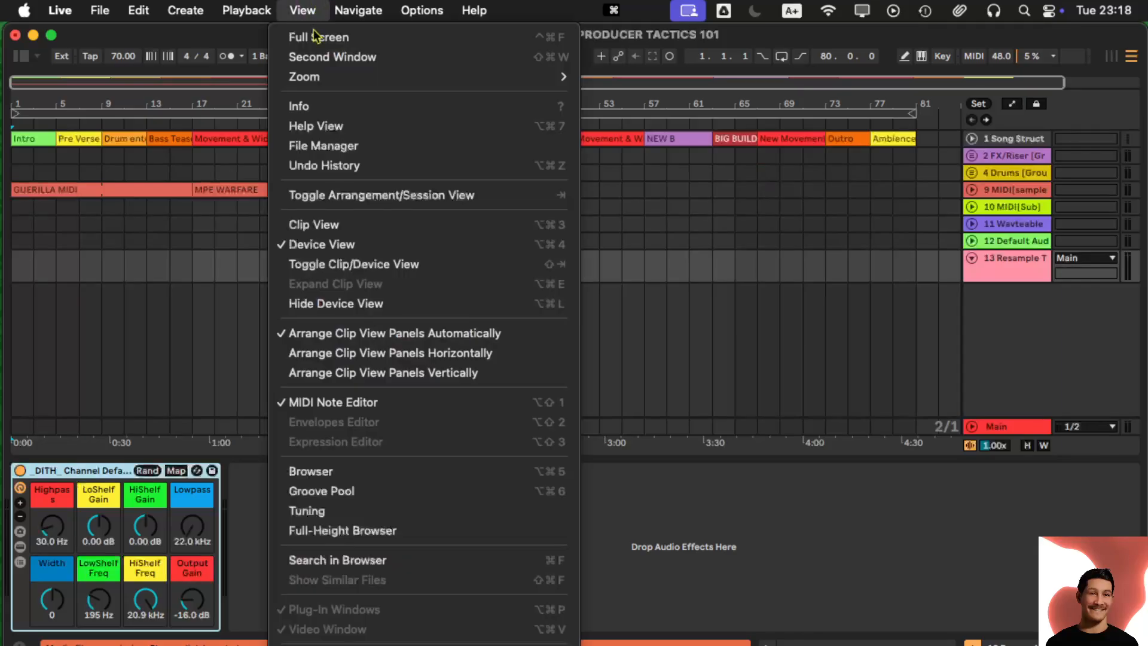
scroll(383, 438, down, 5)
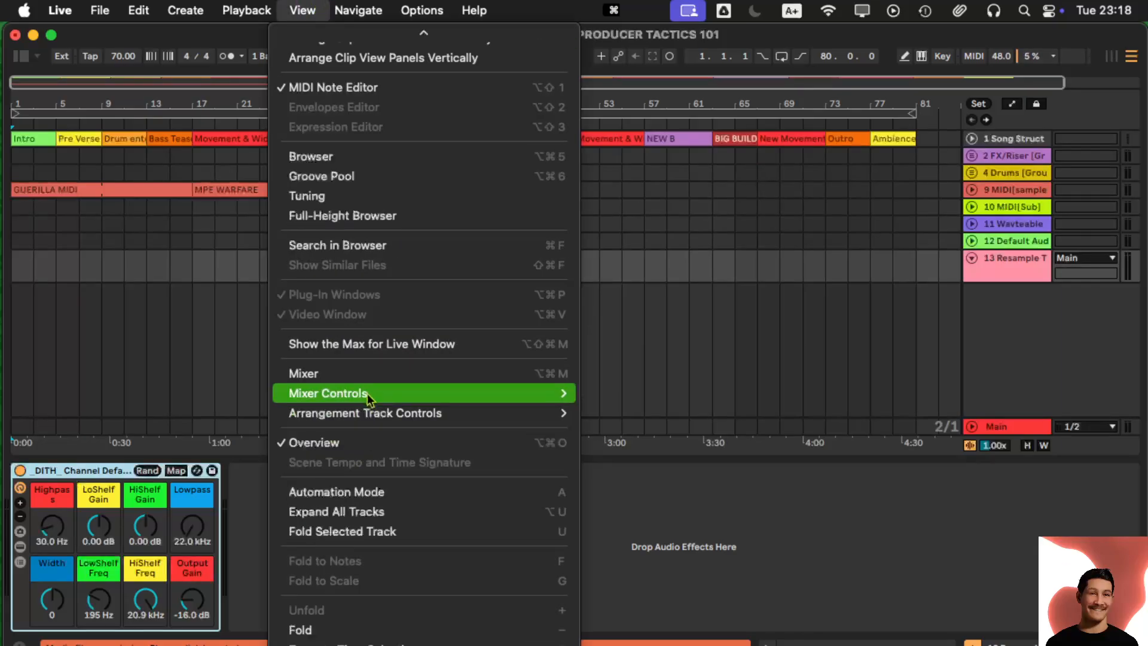
mouse_move(375, 413)
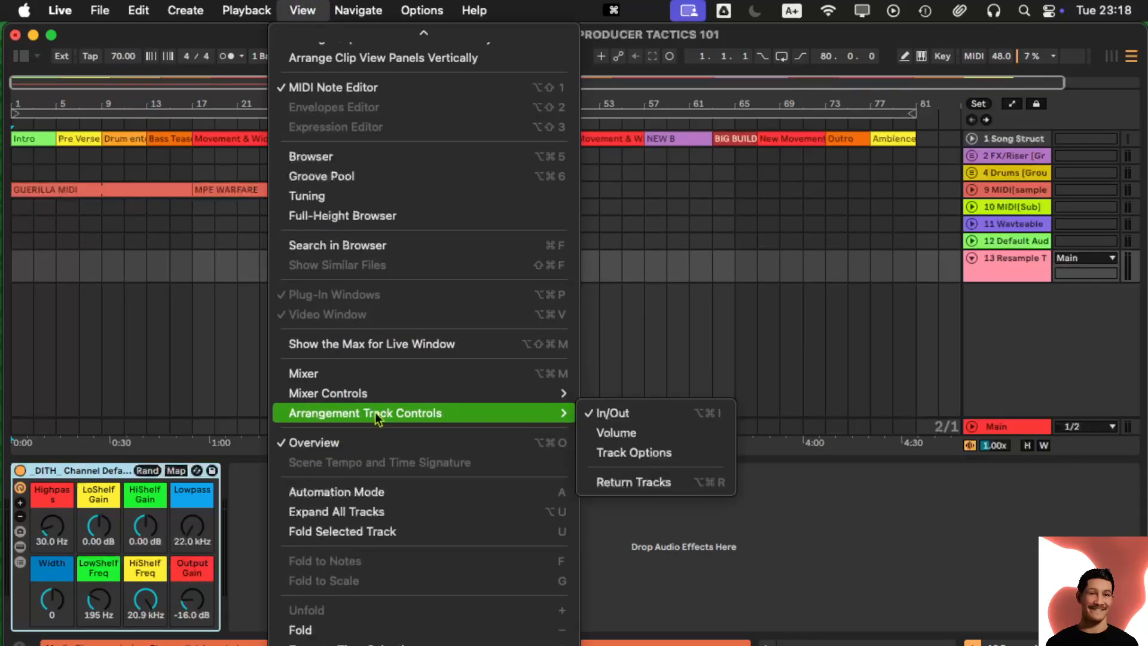
click(662, 436)
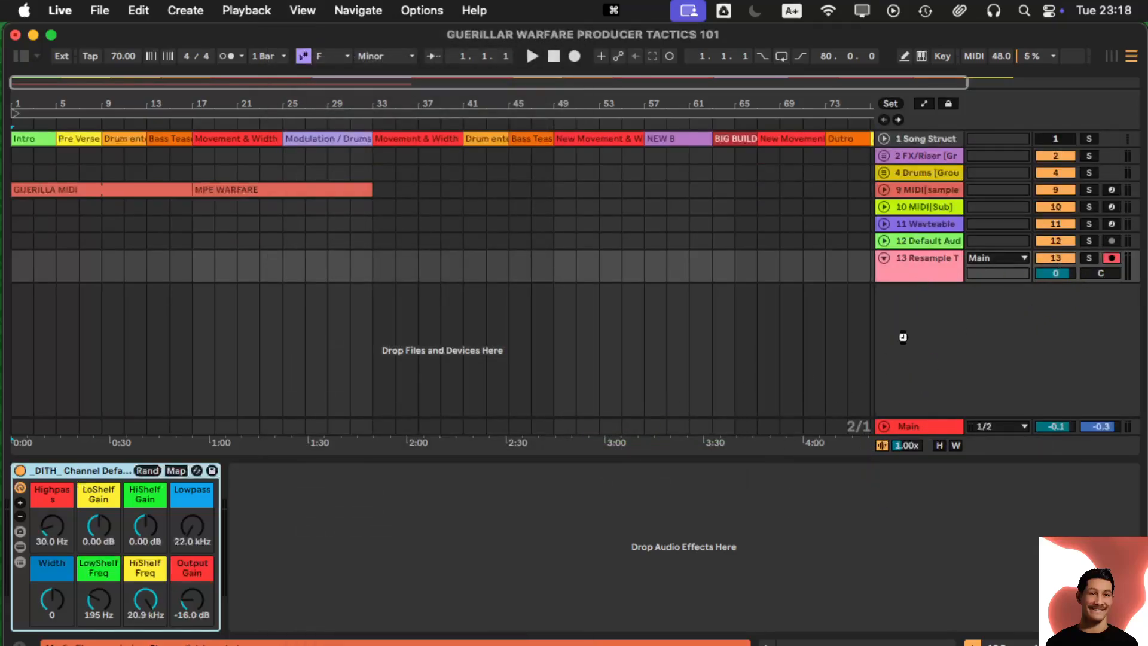
- Widen the track headers and keep the Resample Track's output on Main
click(944, 260)
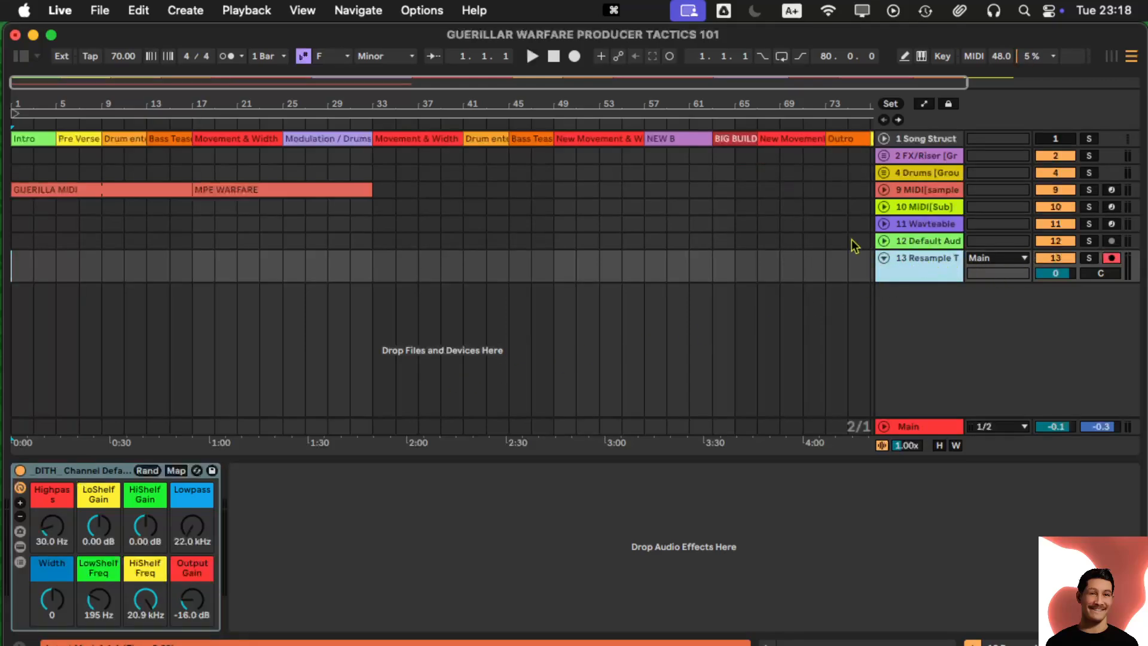
drag(874, 137, 792, 142)
click(1024, 259)
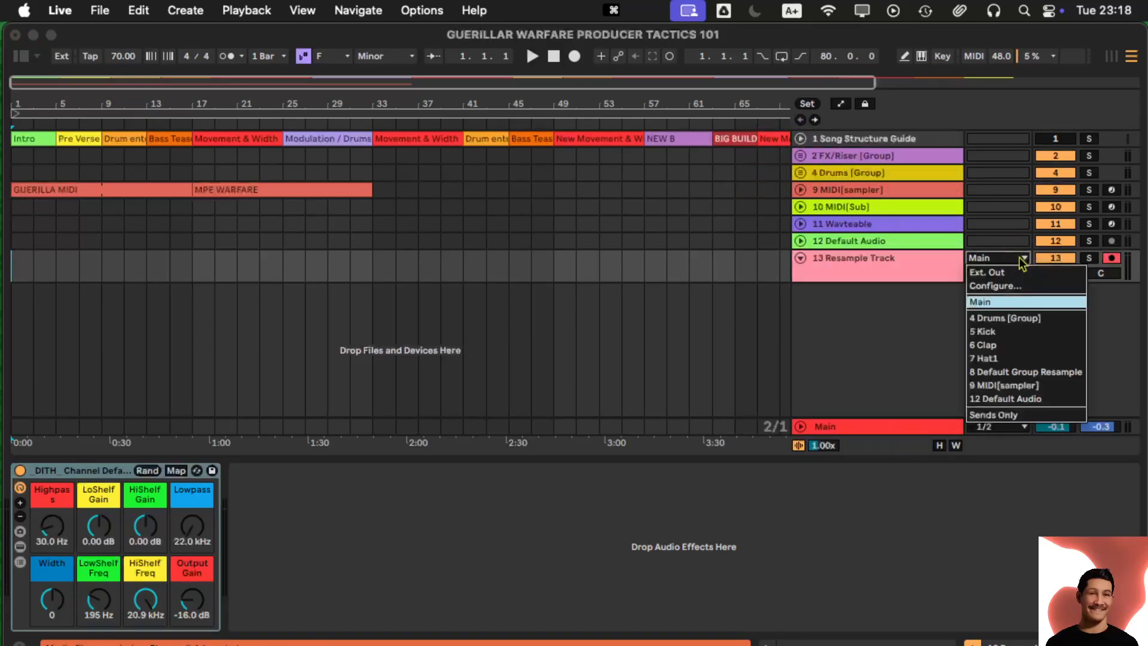
click(1023, 261)
- Enlarge the Resample Track and confirm its input is Resampling
drag(830, 280, 825, 351)
click(1023, 260)
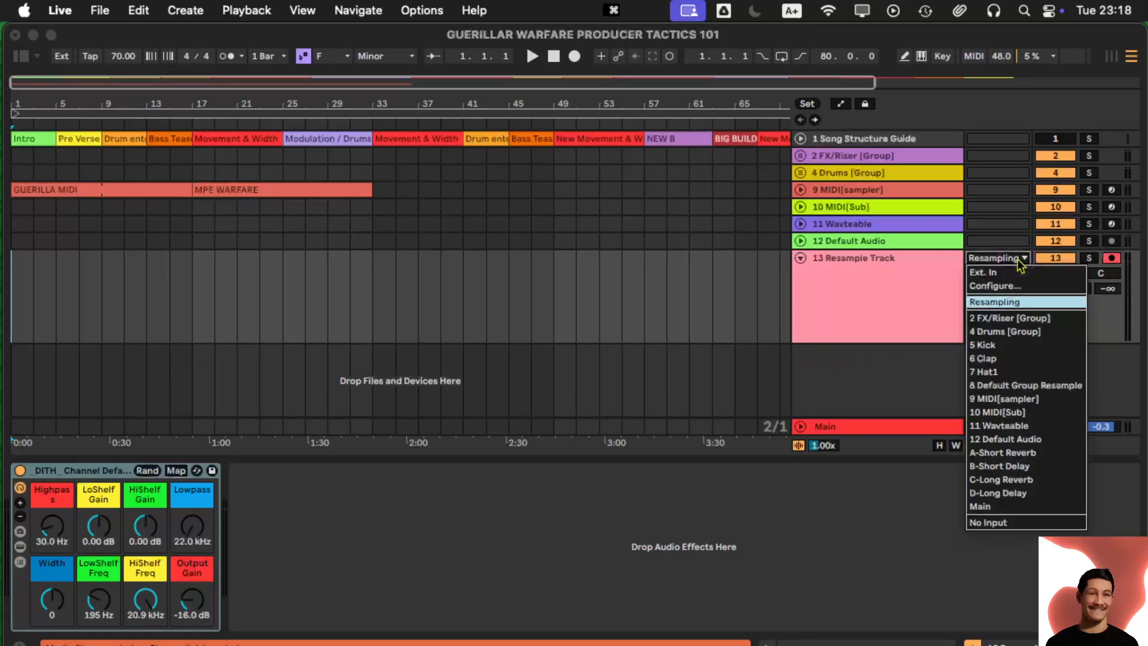
click(1023, 262)
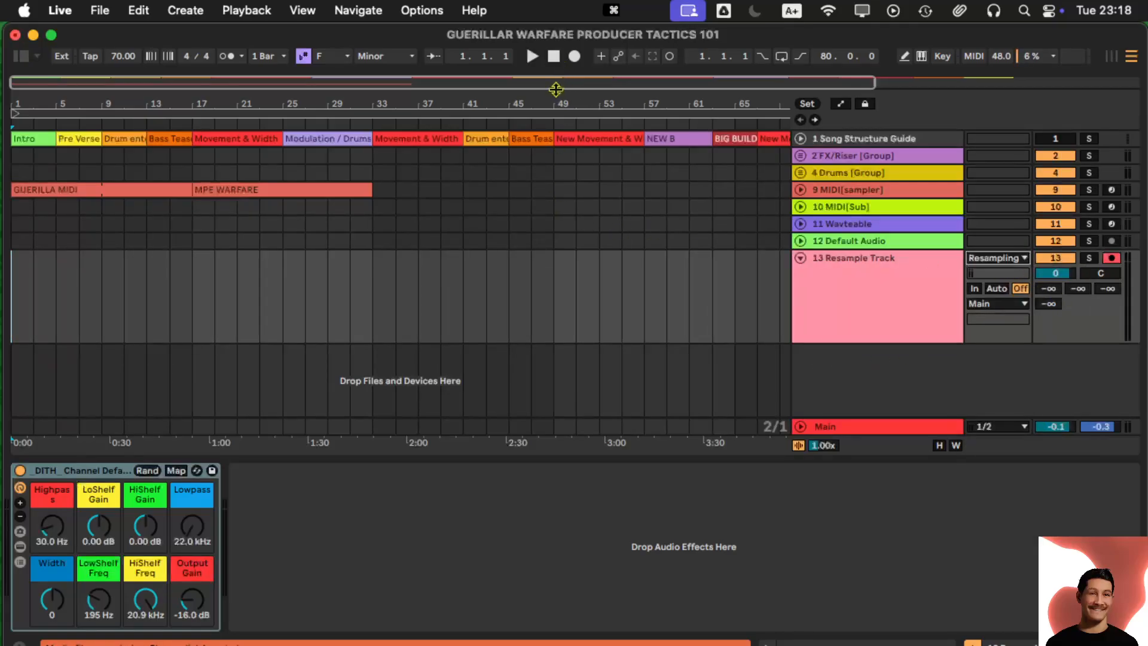
- Arm arrangement record, start recording, and unfold MIDI track 9 to view its devices
click(573, 56)
click(532, 55)
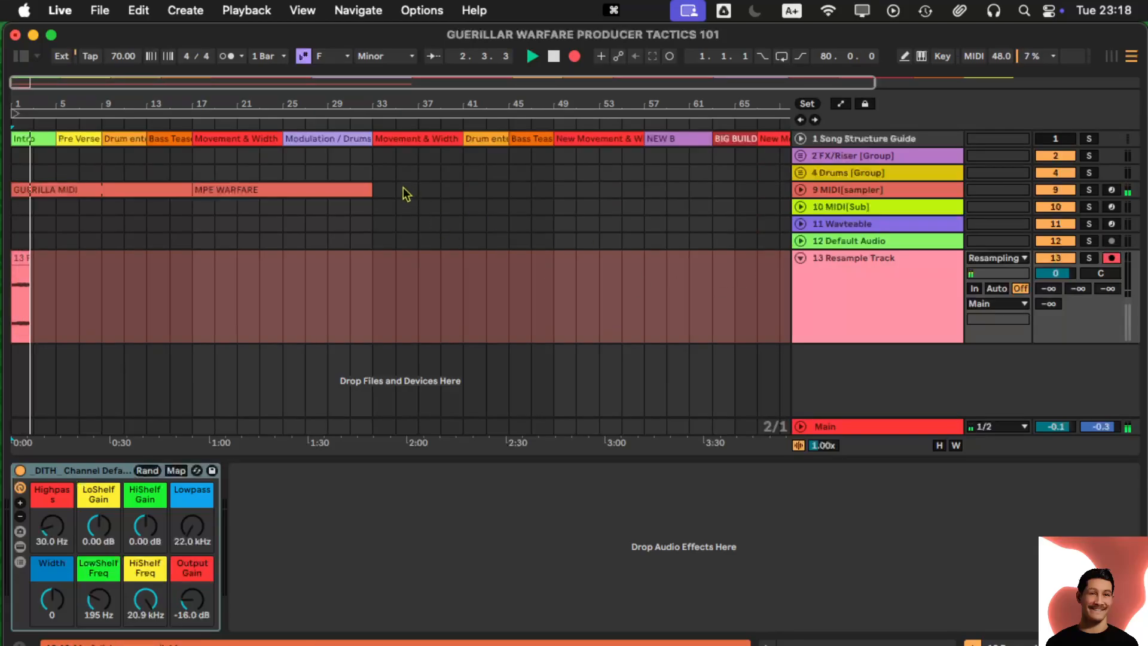
click(800, 189)
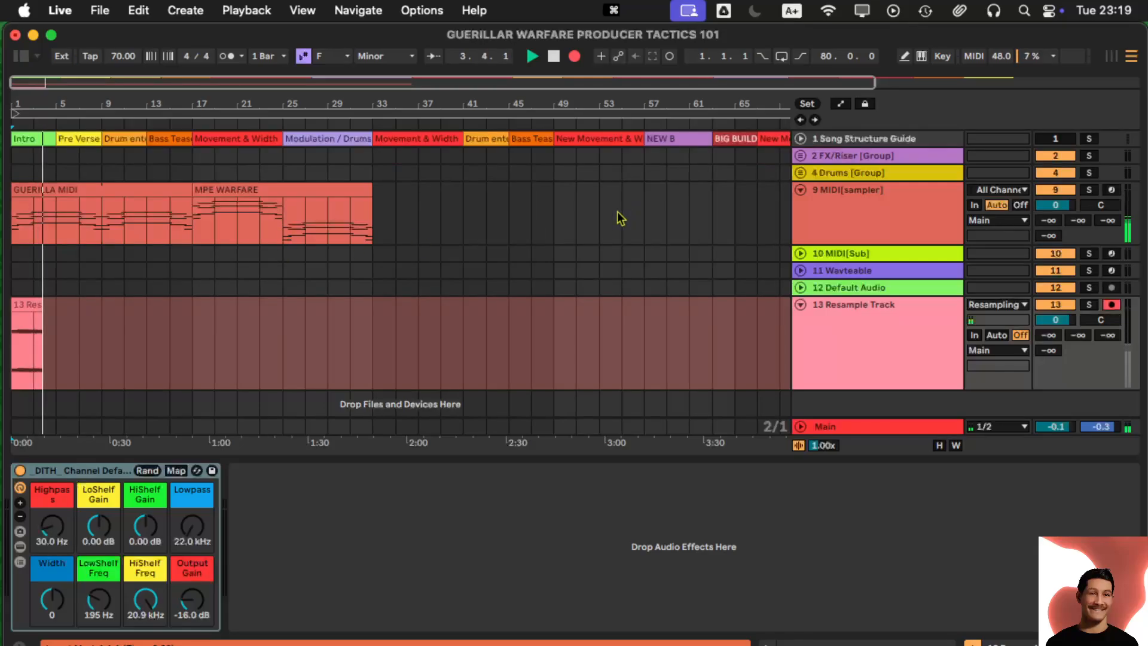
click(620, 218)
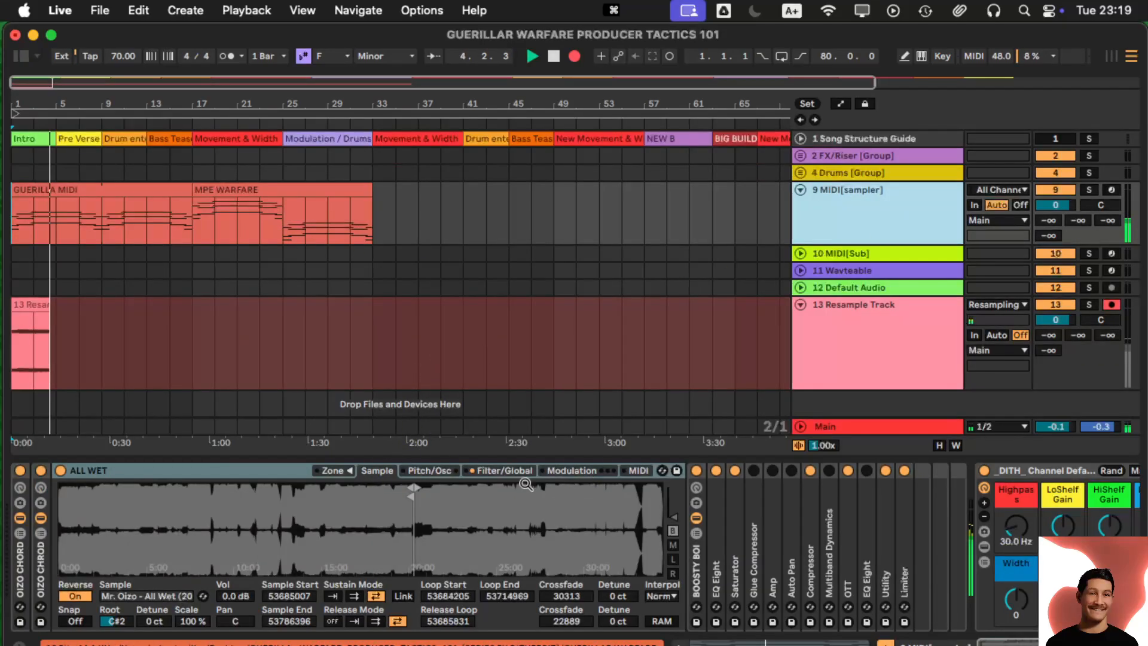
scroll(505, 493, right, 5)
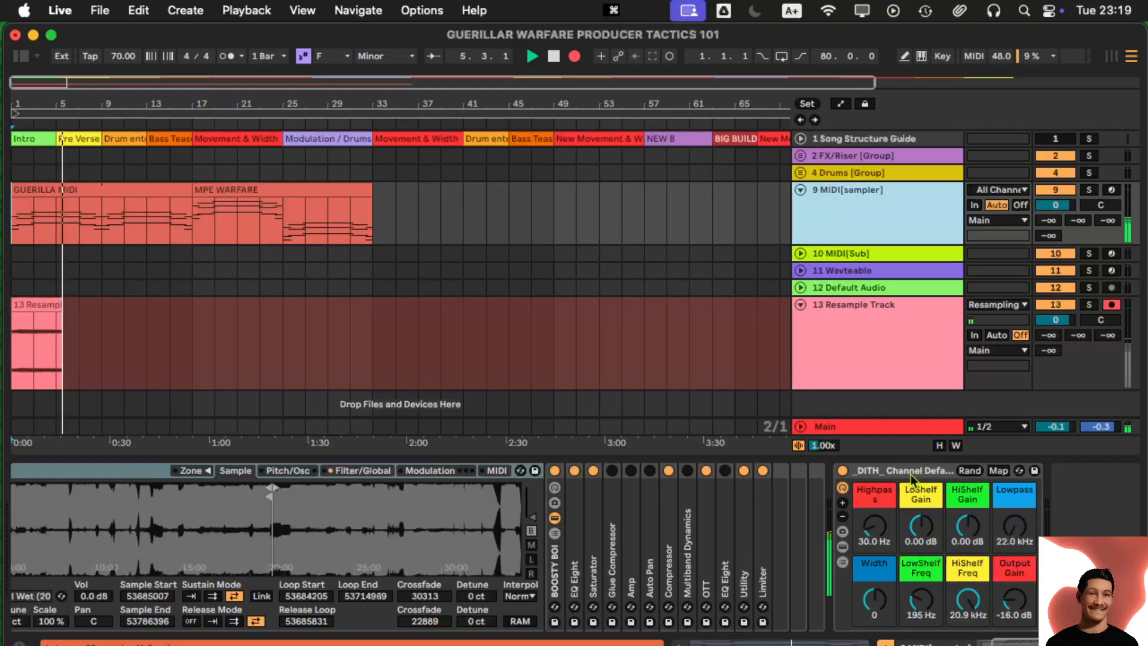
- Toggle the _DITH_ Channel EQ off and back on, then stop recording
click(842, 470)
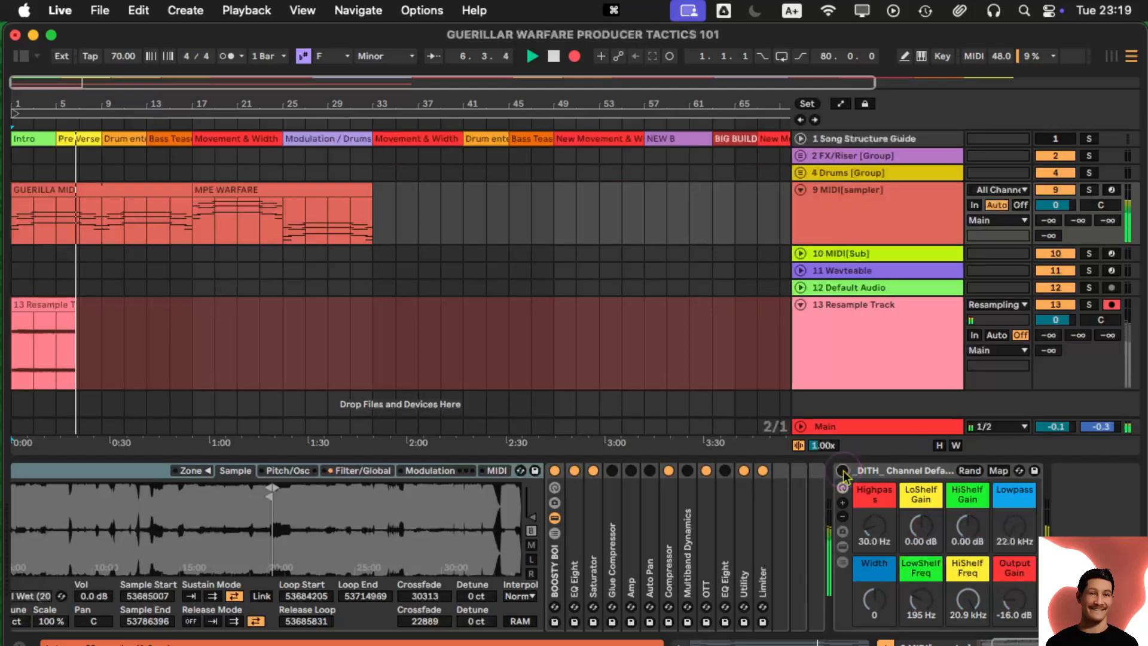
click(843, 470)
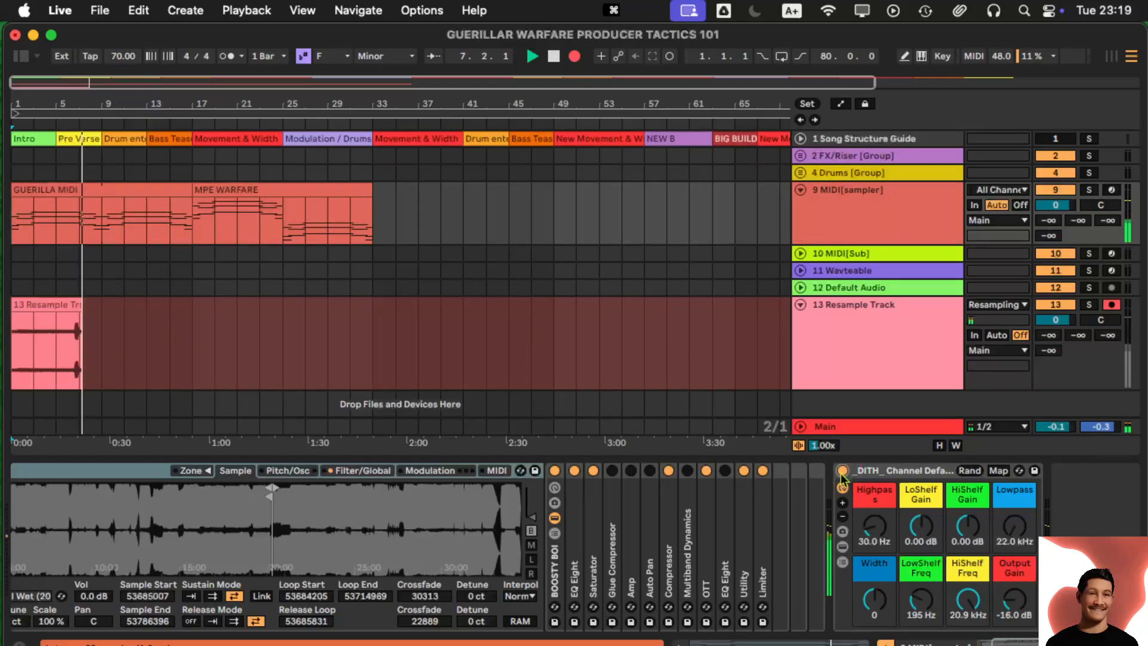
key(space)
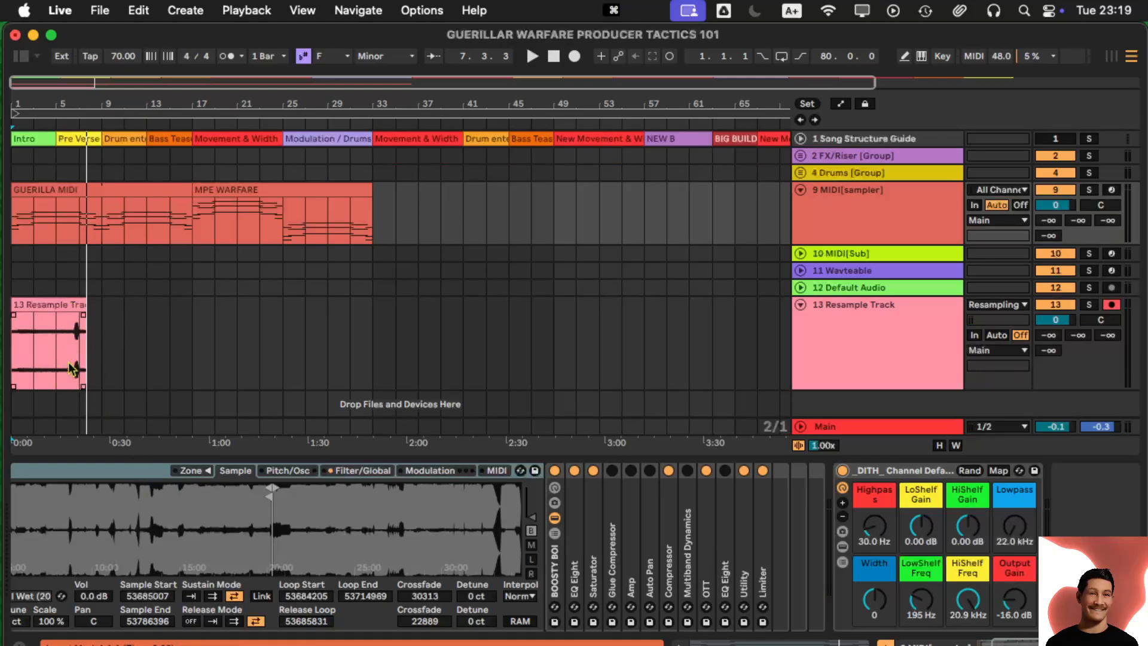
- Zoom in to inspect the recorded clip, then fold the Resample Track to one row
drag(58, 105, 163, 161)
scroll(276, 351, left, 5)
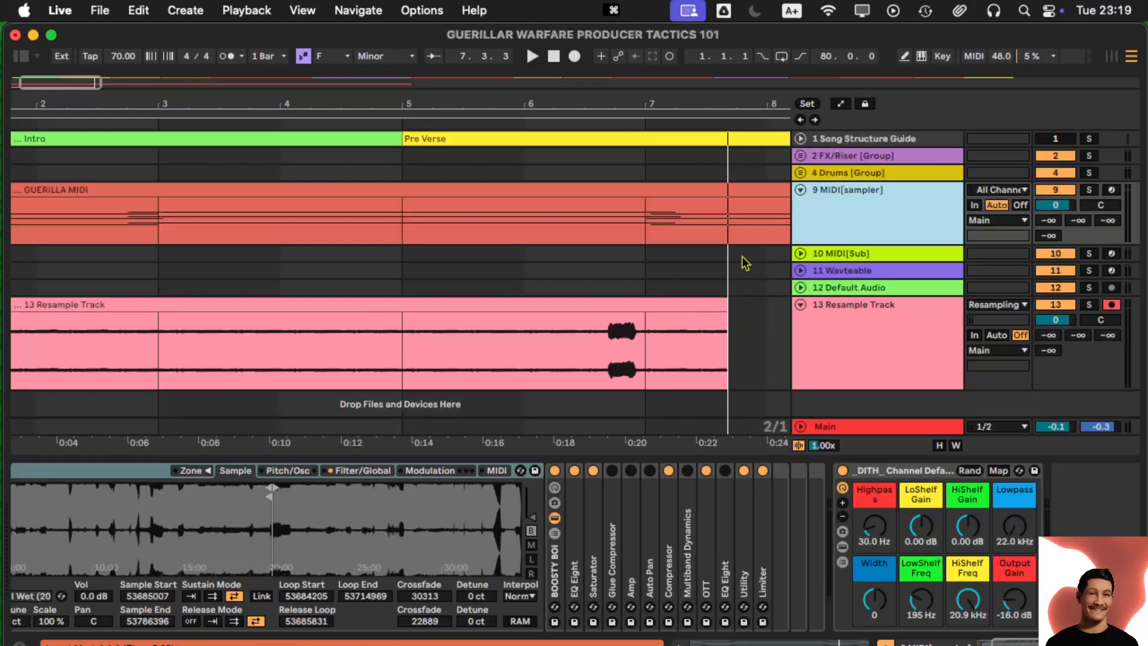
drag(688, 98, 686, 94)
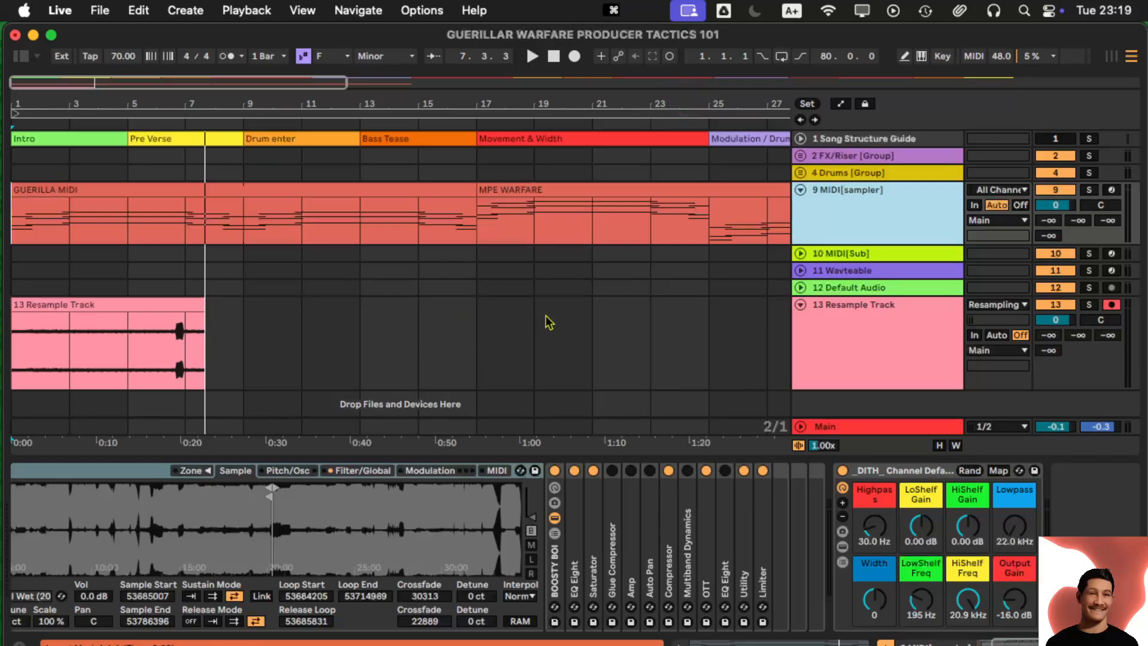
click(799, 306)
drag(486, 102, 482, 91)
click(53, 301)
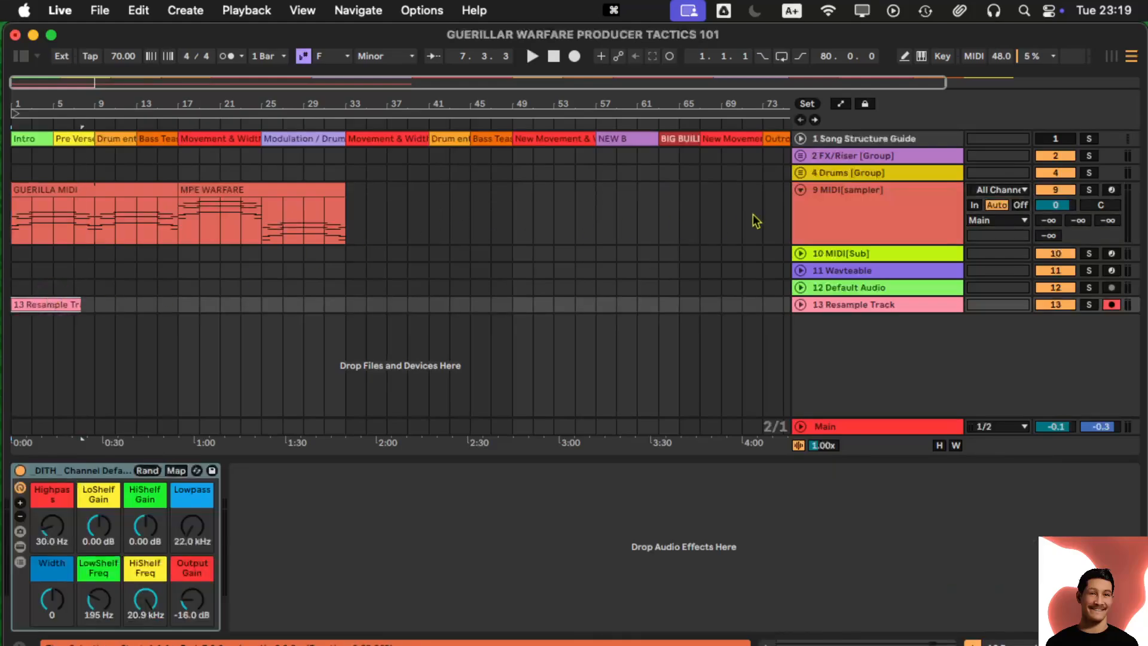
- Fold MIDI track 9 and delete the test recording from bars 1–9 of the Resample Track
click(801, 190)
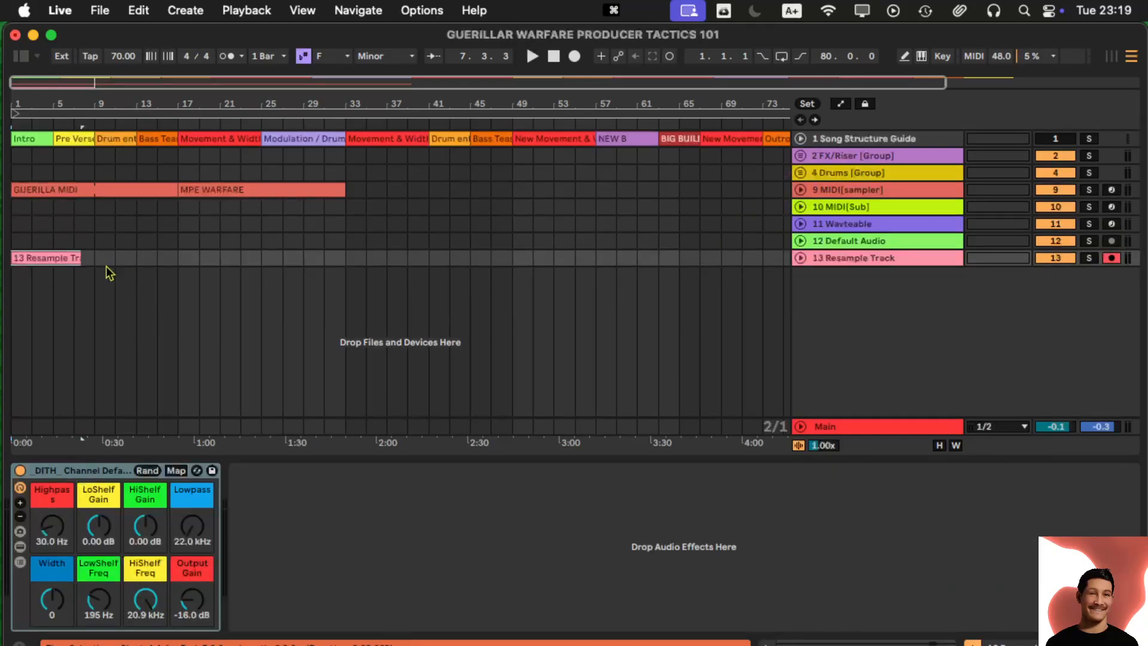
drag(92, 257, 7, 257)
key(BackSpace)
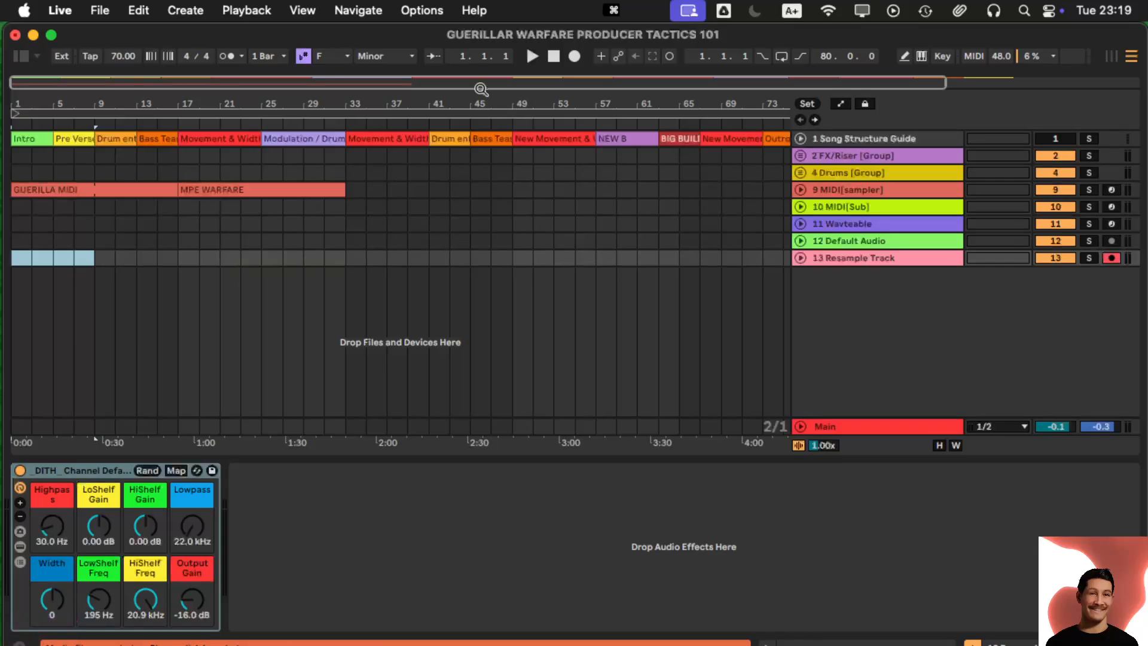
- Zoom out to the whole arrangement, select track 9 at bar 37, and open the File menu
drag(473, 106, 471, 103)
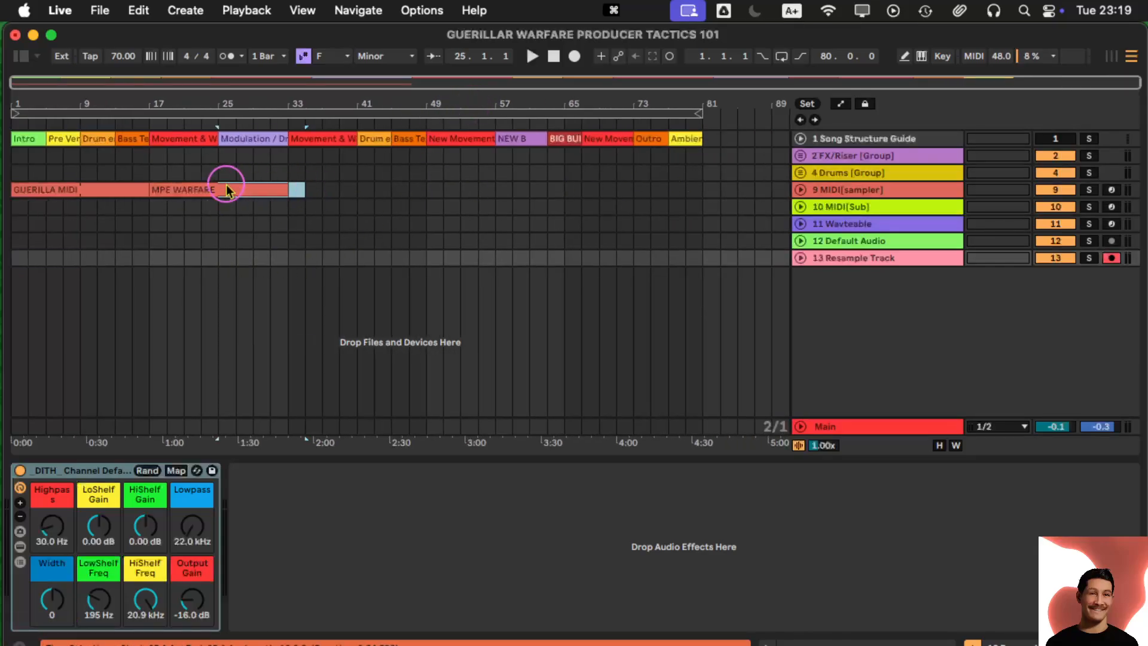
click(323, 190)
click(110, 8)
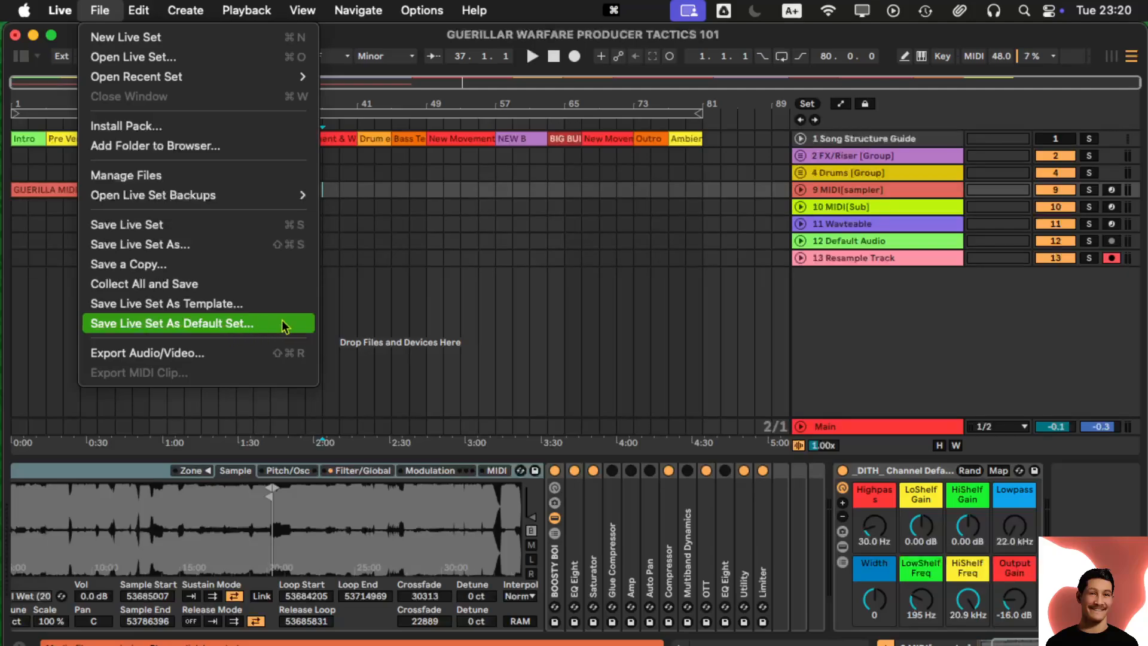
- Dismiss the File menu and show track 9's device chain with its ALL WET sampler
click(362, 306)
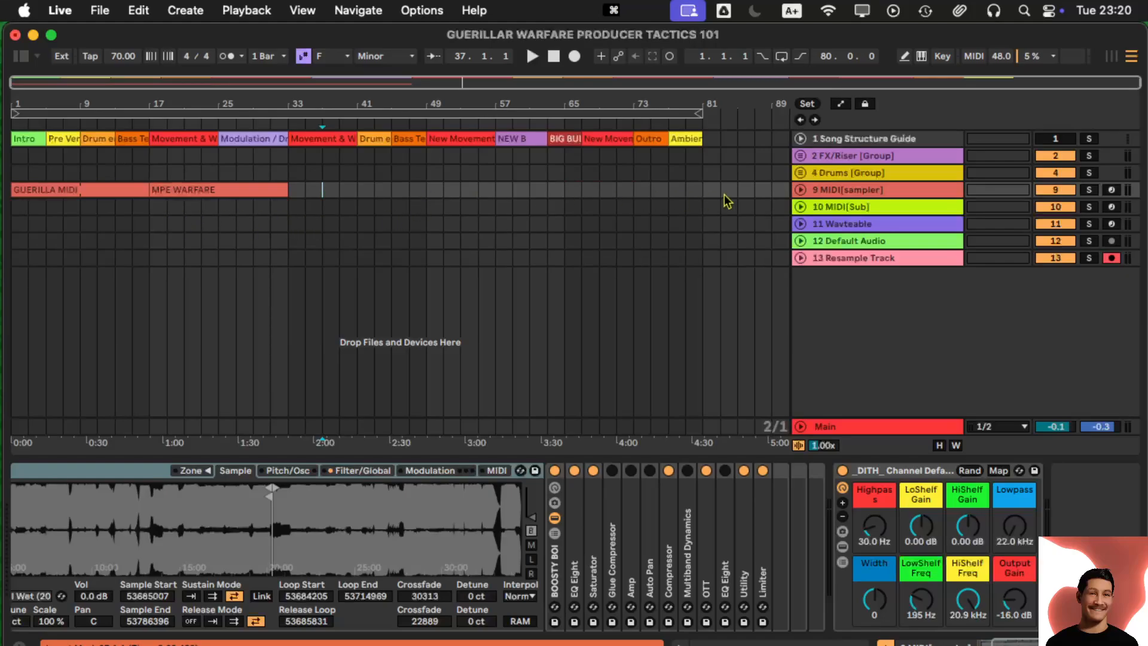
click(821, 192)
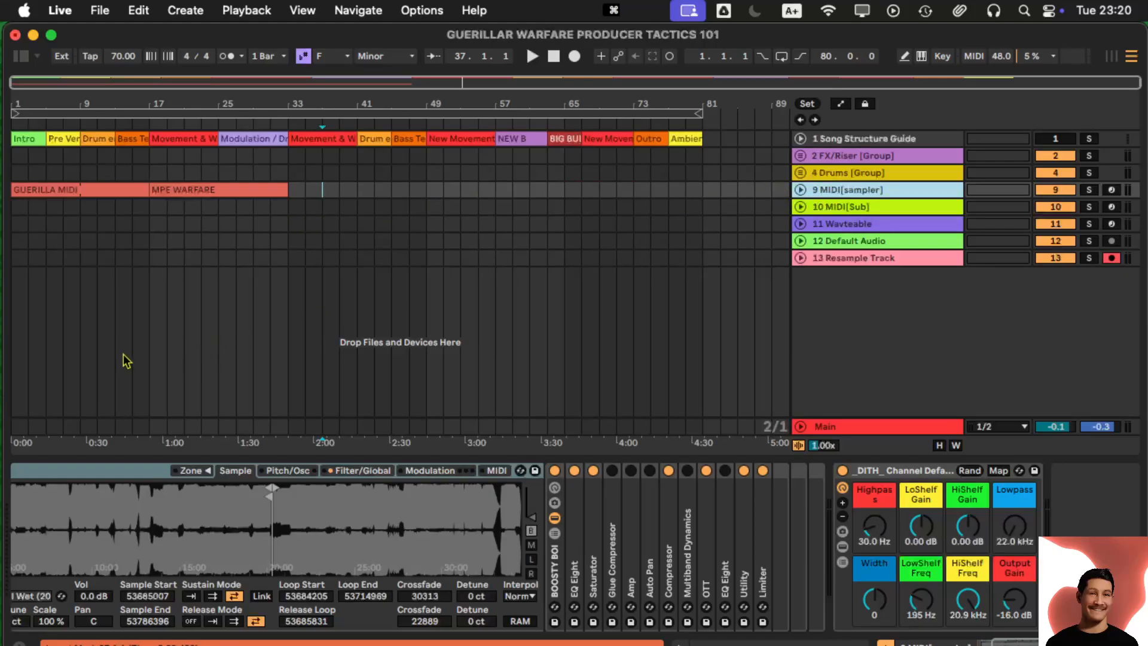
scroll(85, 507, left, 5)
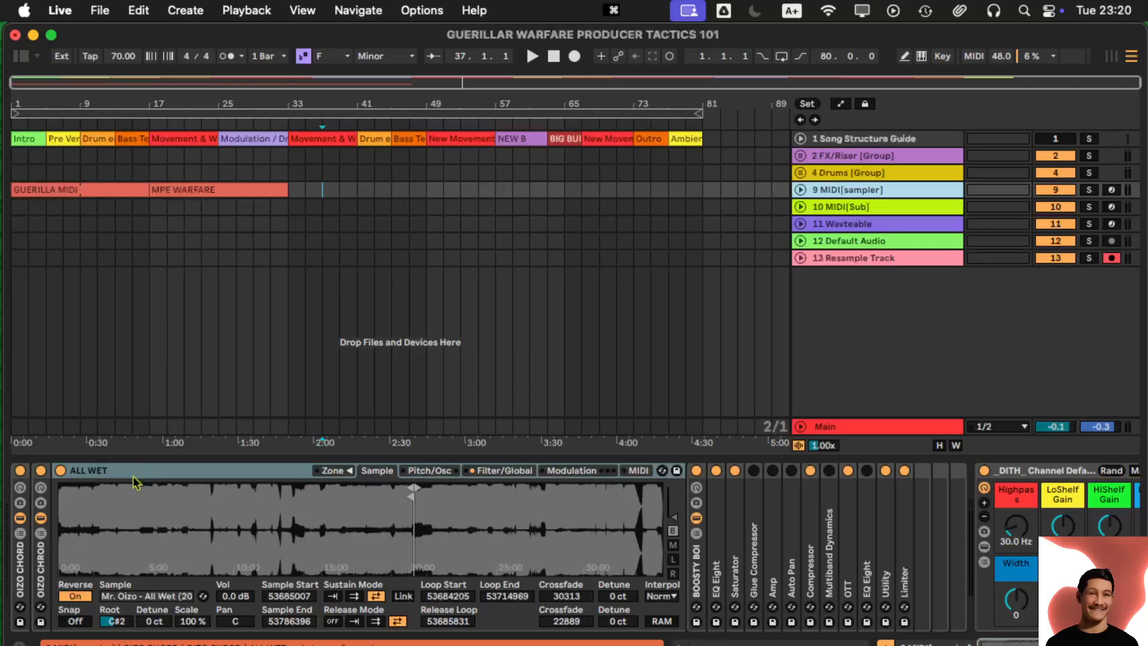